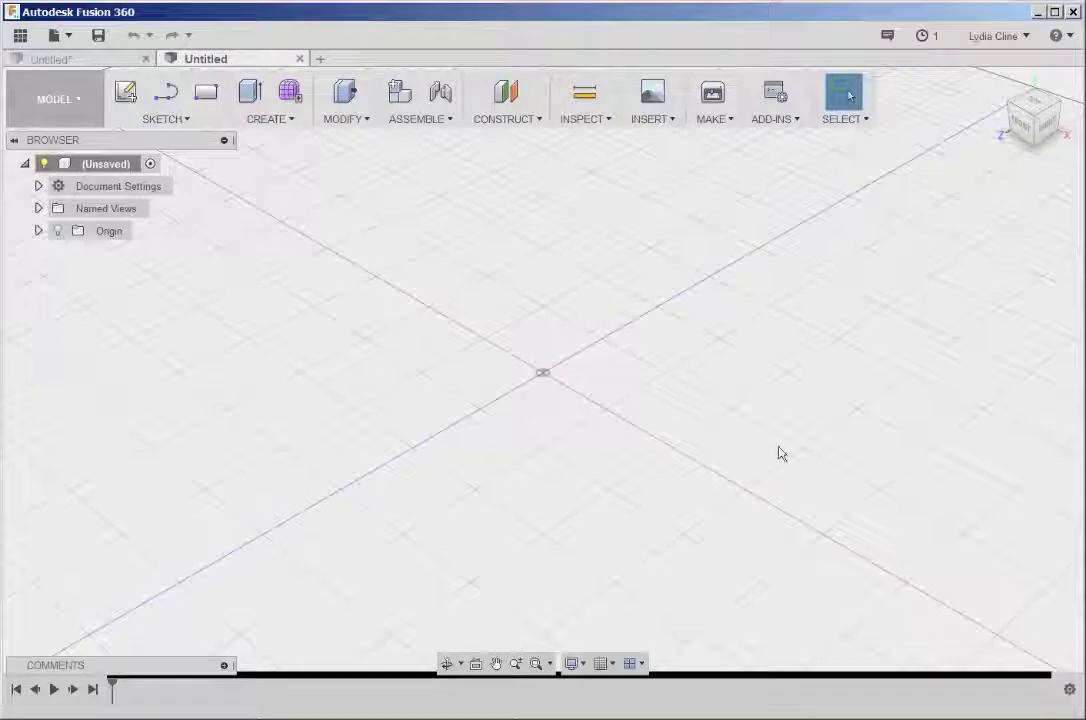
# In the Patch workspace, sketch a wavy vertical spline about 100 mm long through six points on the front plane, offset from the origin along X.
pyautogui.click(75, 97)
pyautogui.click(66, 177)
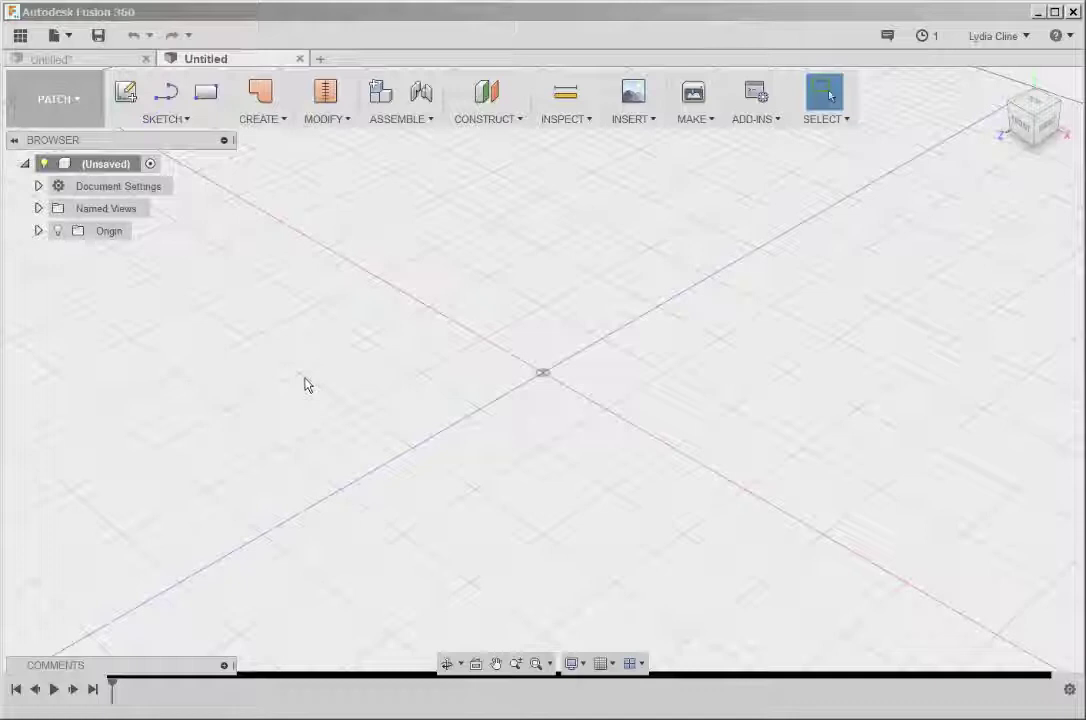
pyautogui.click(186, 120)
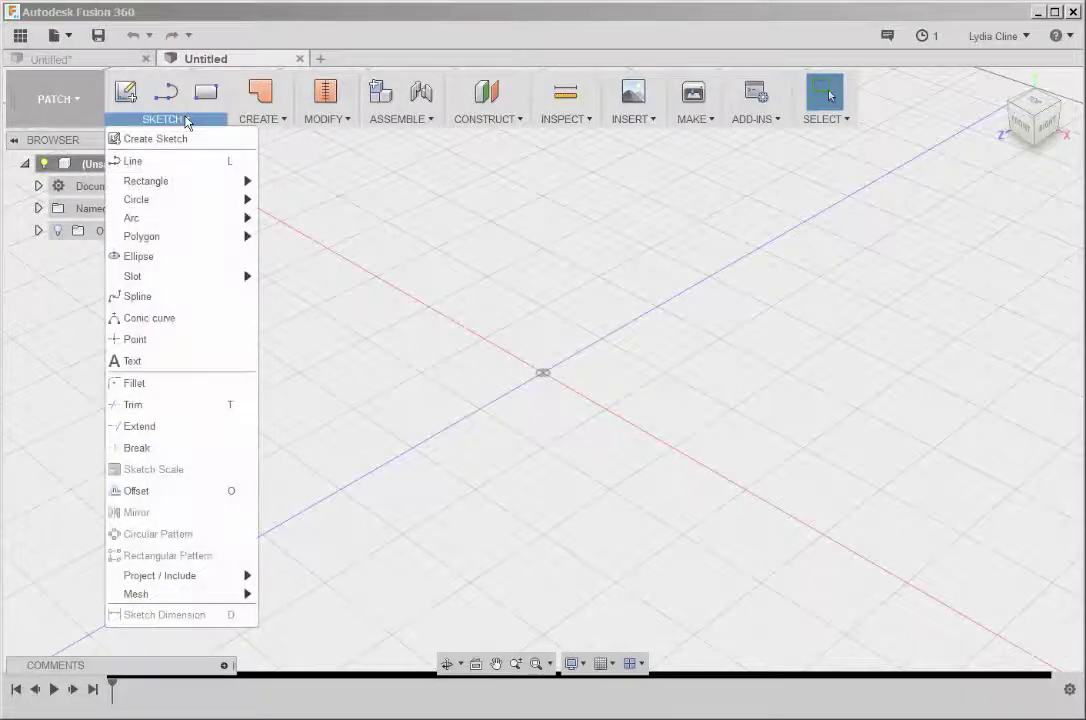
pyautogui.click(181, 297)
pyautogui.keyDown('shift'); pyautogui.moveTo(180, 300); pyautogui.dragTo(468, 402, button='middle'); pyautogui.keyUp('shift')
pyautogui.click(565, 376)
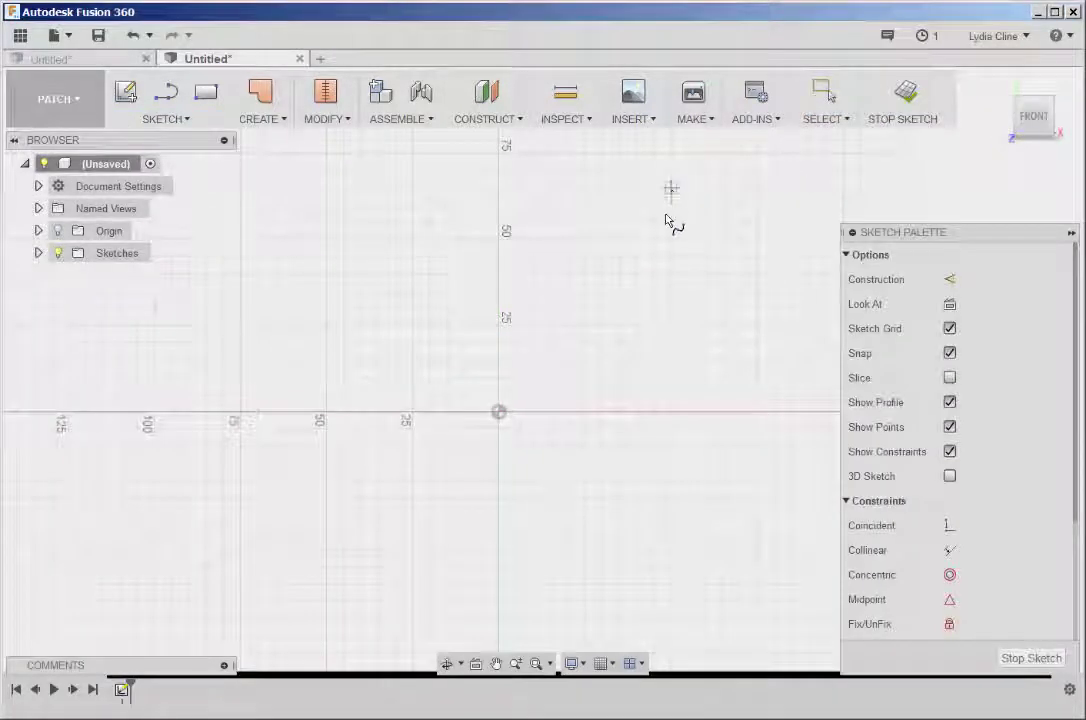
pyautogui.click(671, 258)
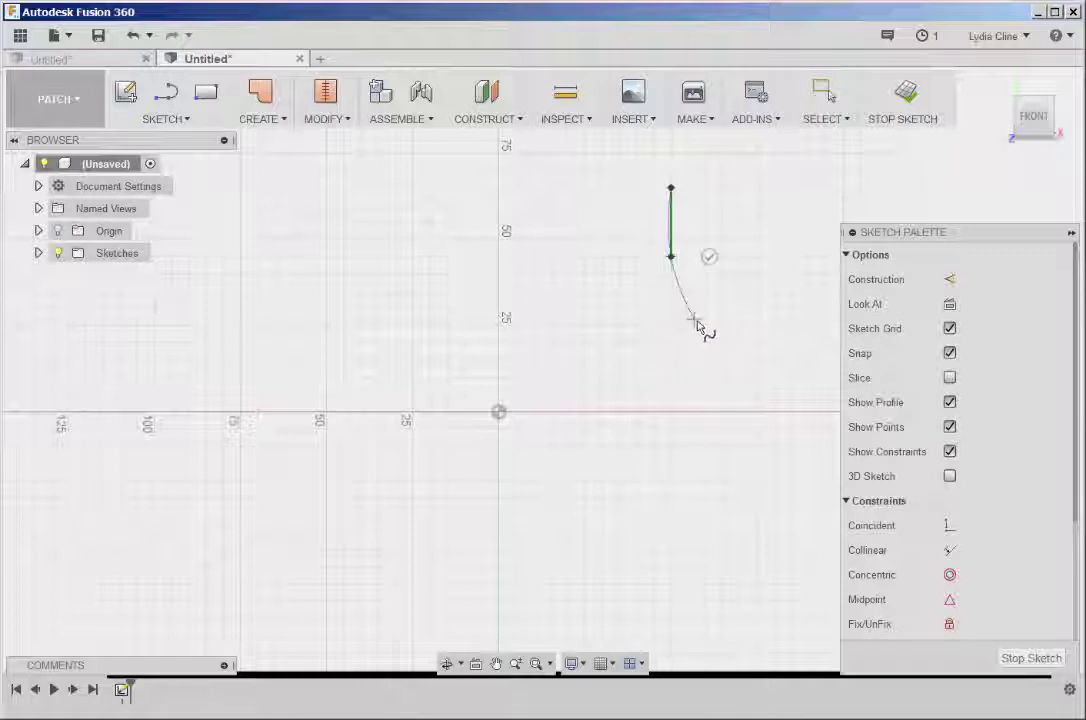
pyautogui.click(705, 325)
pyautogui.click(688, 378)
pyautogui.click(653, 463)
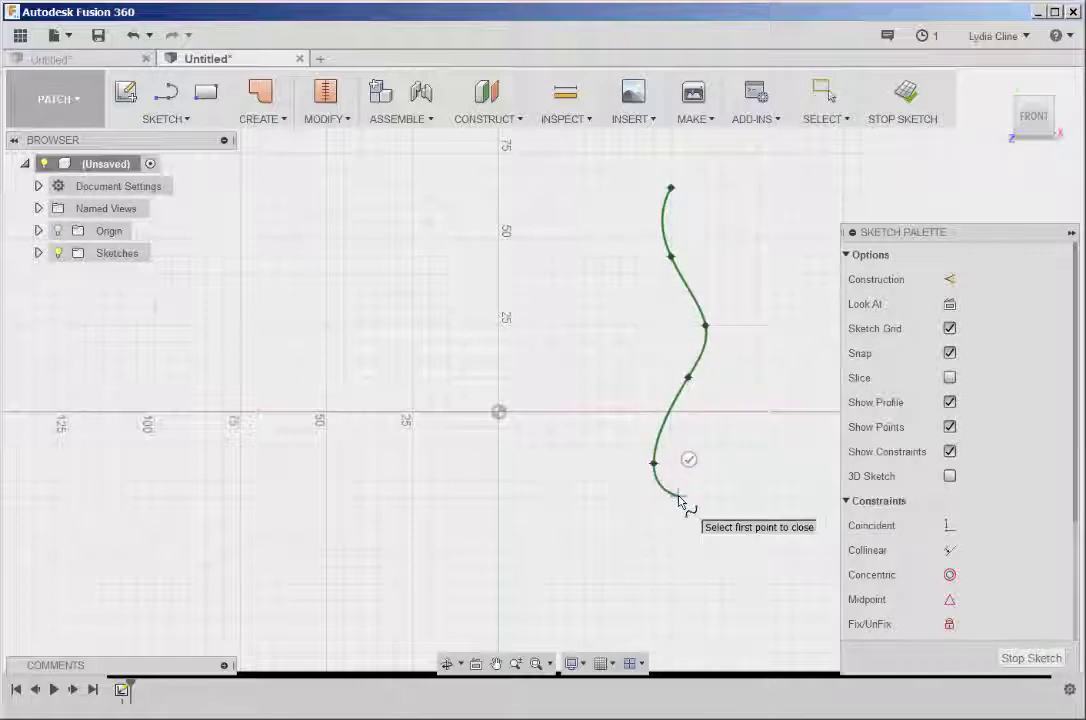
pyautogui.doubleClick(678, 497)
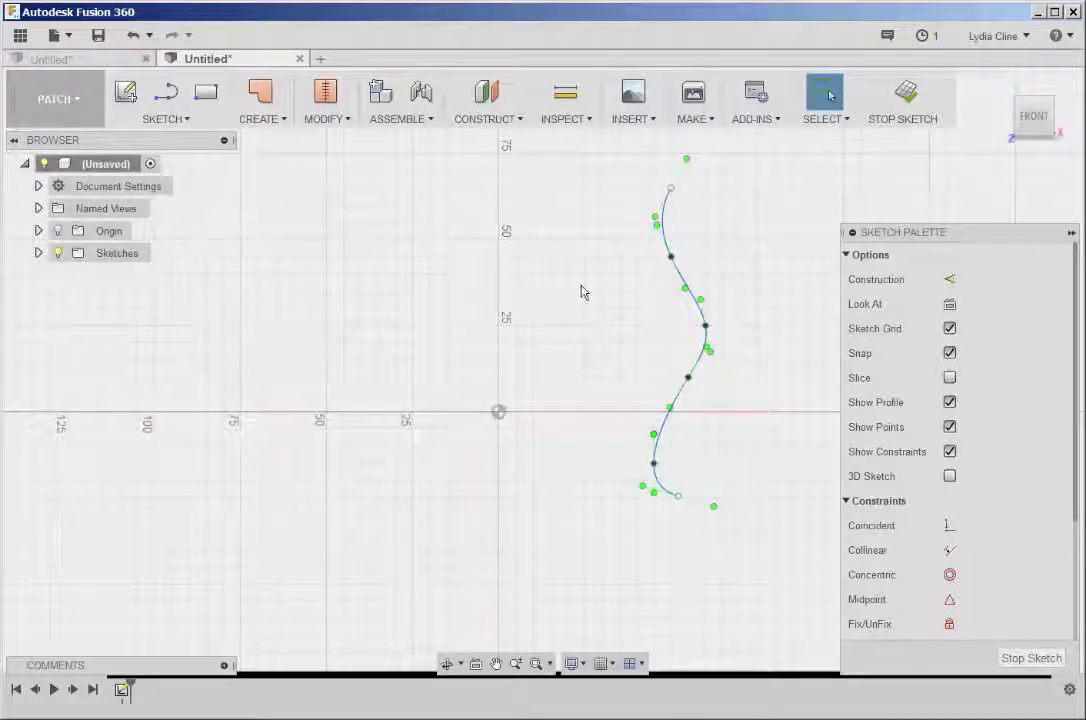
# Draw a second wavy vertical spline through seven points between the origin and the first spline, and finish the sketch.
pyautogui.keyDown('shift'); pyautogui.moveTo(581, 292); pyautogui.dragTo(787, 320, button='middle'); pyautogui.keyUp('shift')
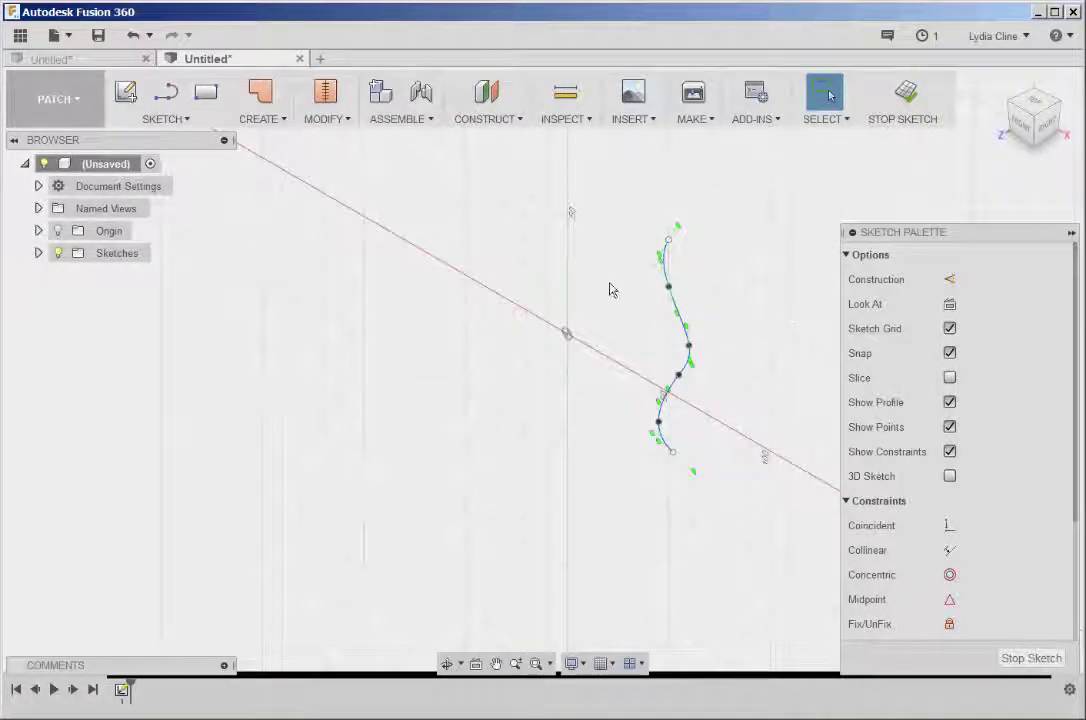
pyautogui.click(186, 124)
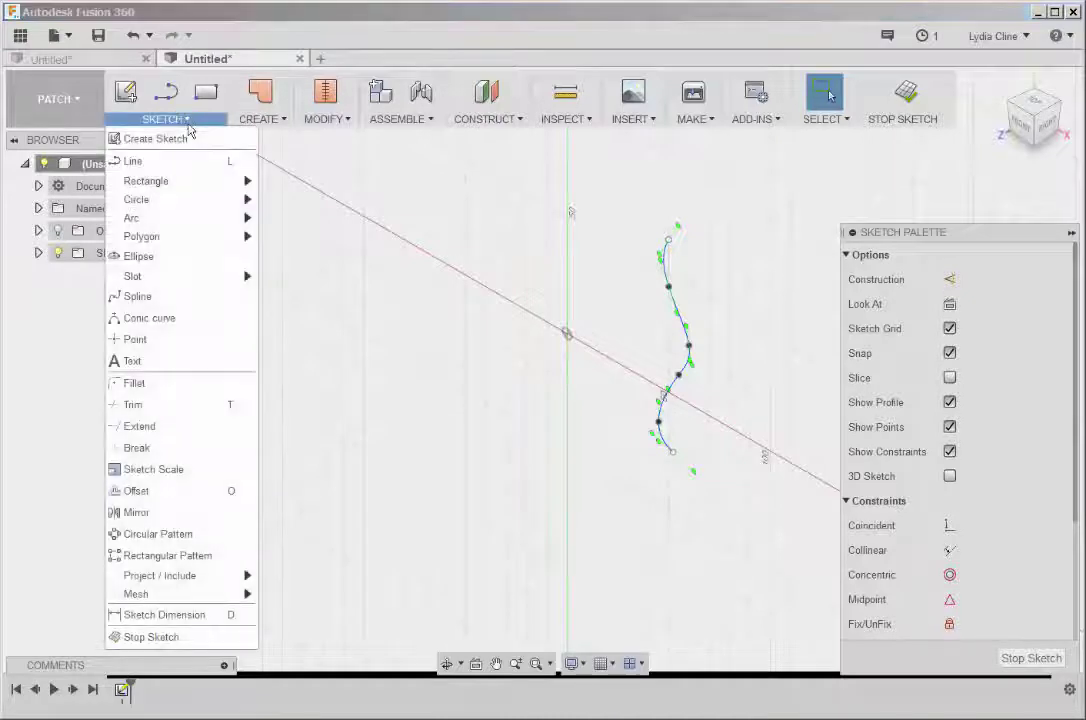
pyautogui.click(192, 301)
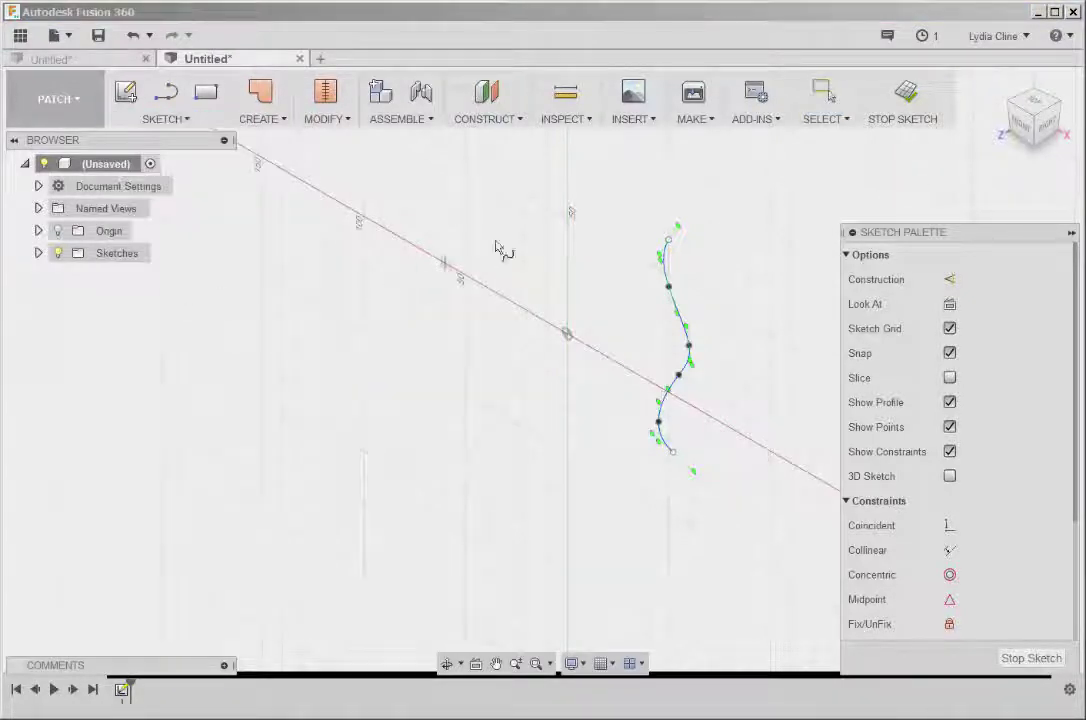
pyautogui.click(608, 271)
pyautogui.click(587, 298)
pyautogui.click(572, 344)
pyautogui.click(608, 393)
pyautogui.click(567, 427)
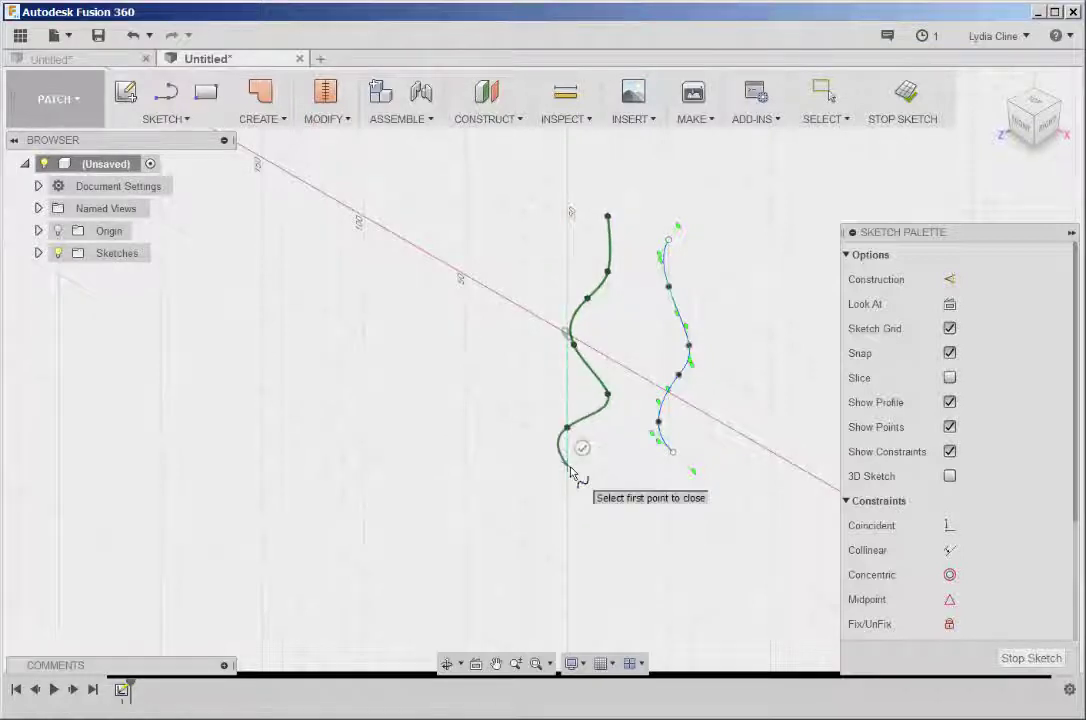
pyautogui.doubleClick(569, 466)
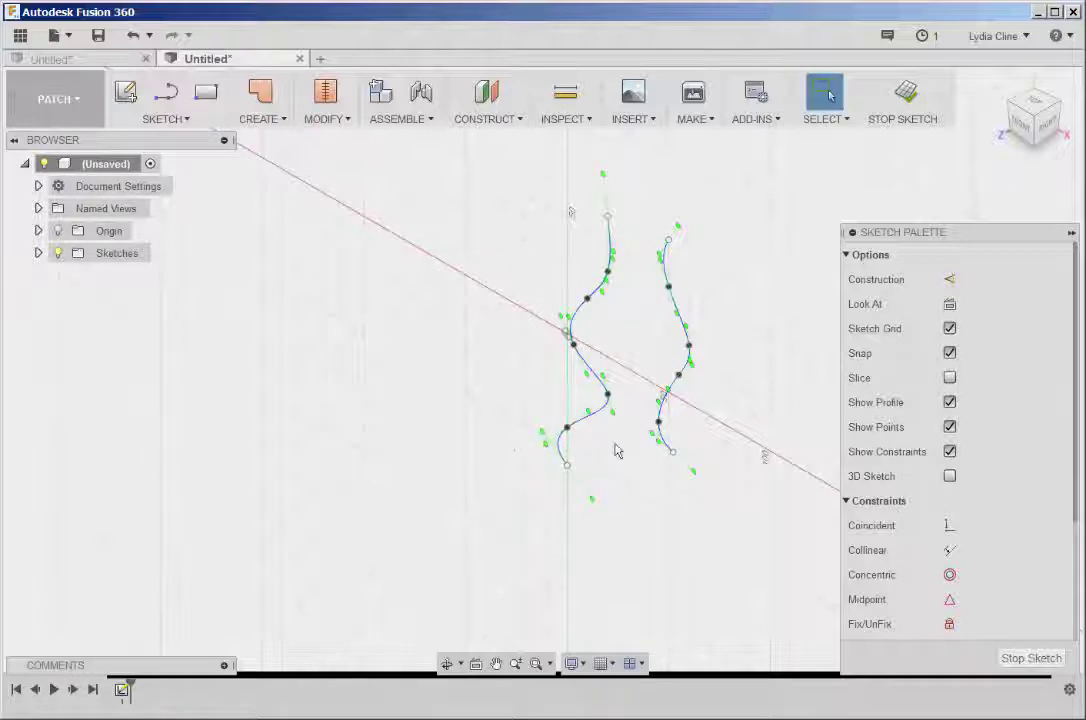
pyautogui.click(903, 97)
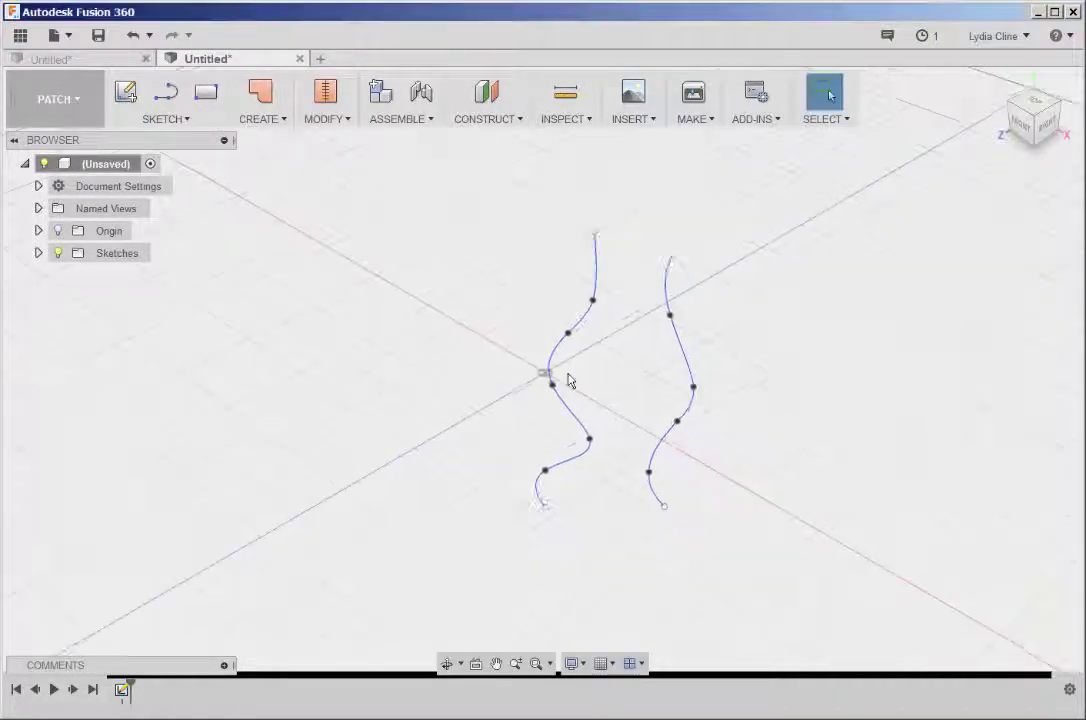
# Move the first six-point spline 50 mm along Z and shift it back along X until it stands opposite the second spline.
pyautogui.click(999, 83)
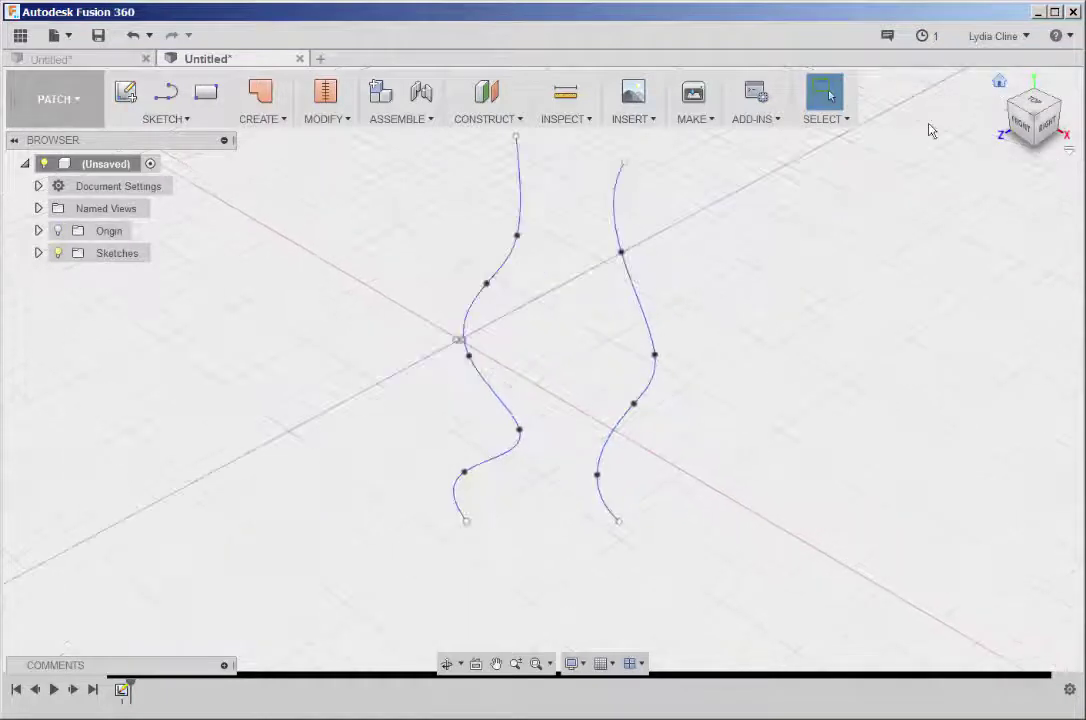
pyautogui.click(640, 312)
pyautogui.scroll(-3, 640, 312)
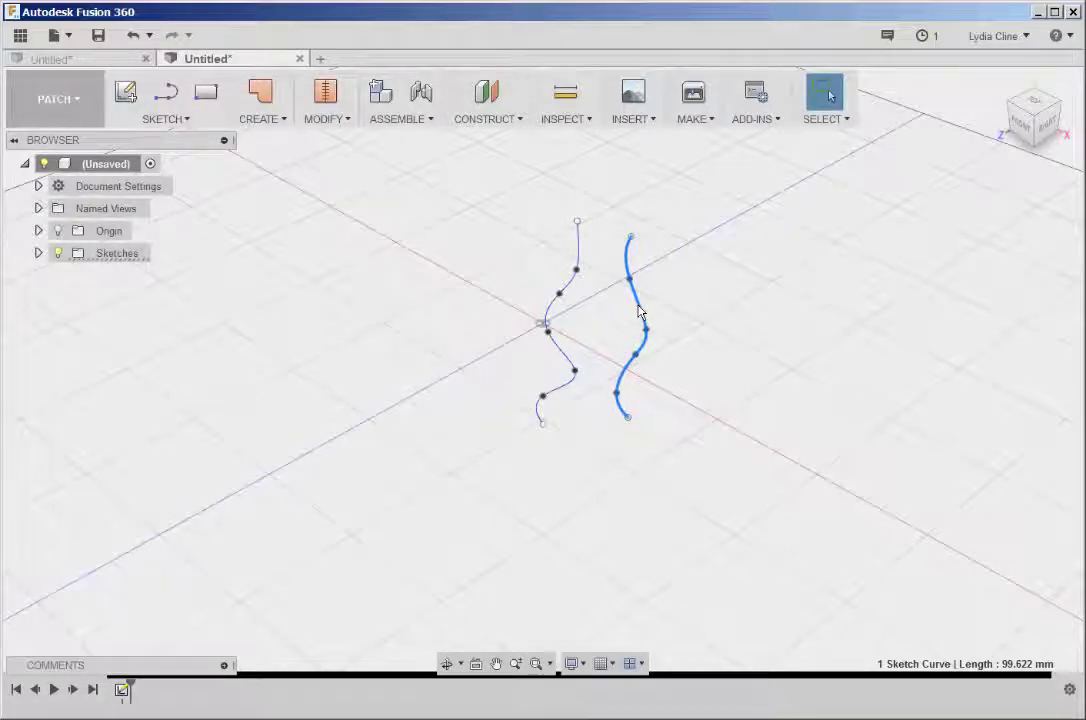
pyautogui.rightClick(640, 312)
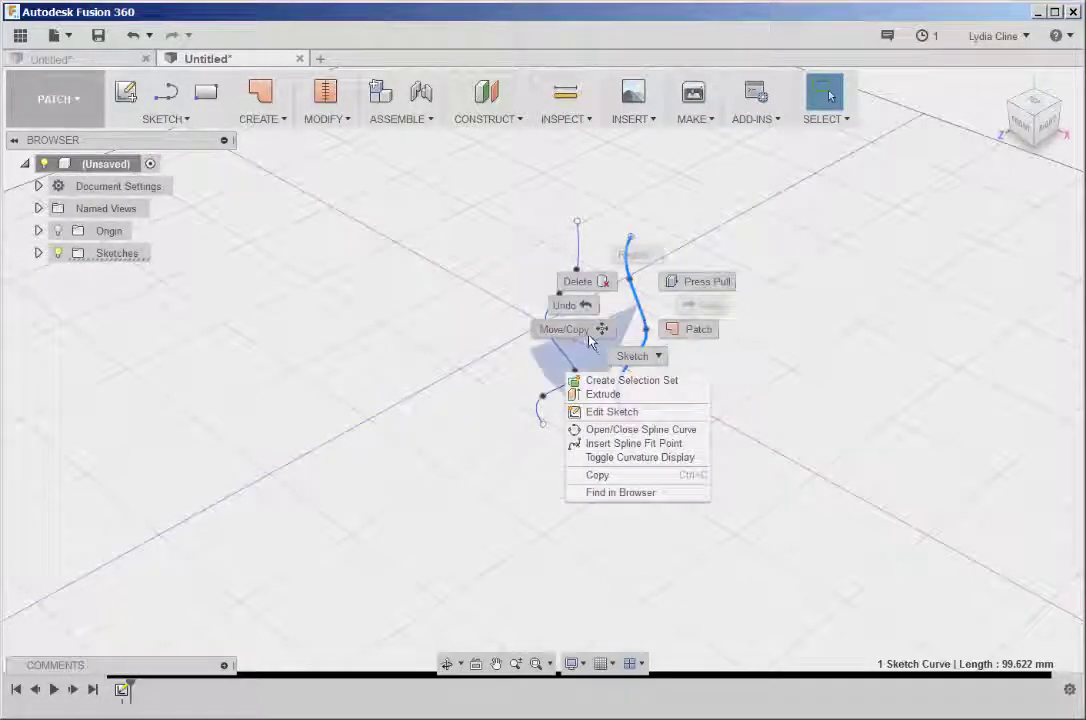
pyautogui.click(596, 331)
pyautogui.keyDown('shift'); pyautogui.moveTo(588, 338); pyautogui.dragTo(541, 462, button='middle'); pyautogui.keyUp('shift')
pyautogui.moveTo(541, 462); pyautogui.dragTo(417, 461)
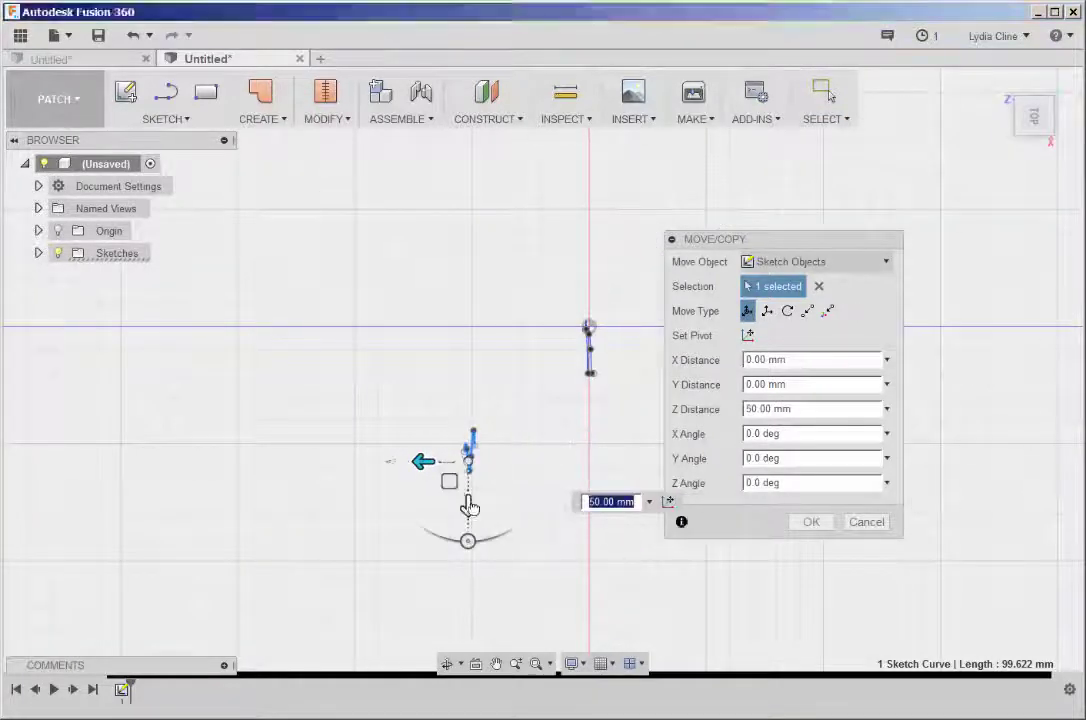
pyautogui.moveTo(468, 502)
pyautogui.mouseDown()
pyautogui.moveTo(466, 372)
pyautogui.moveTo(420, 337)
pyautogui.moveTo(485, 383)
pyautogui.mouseUp()
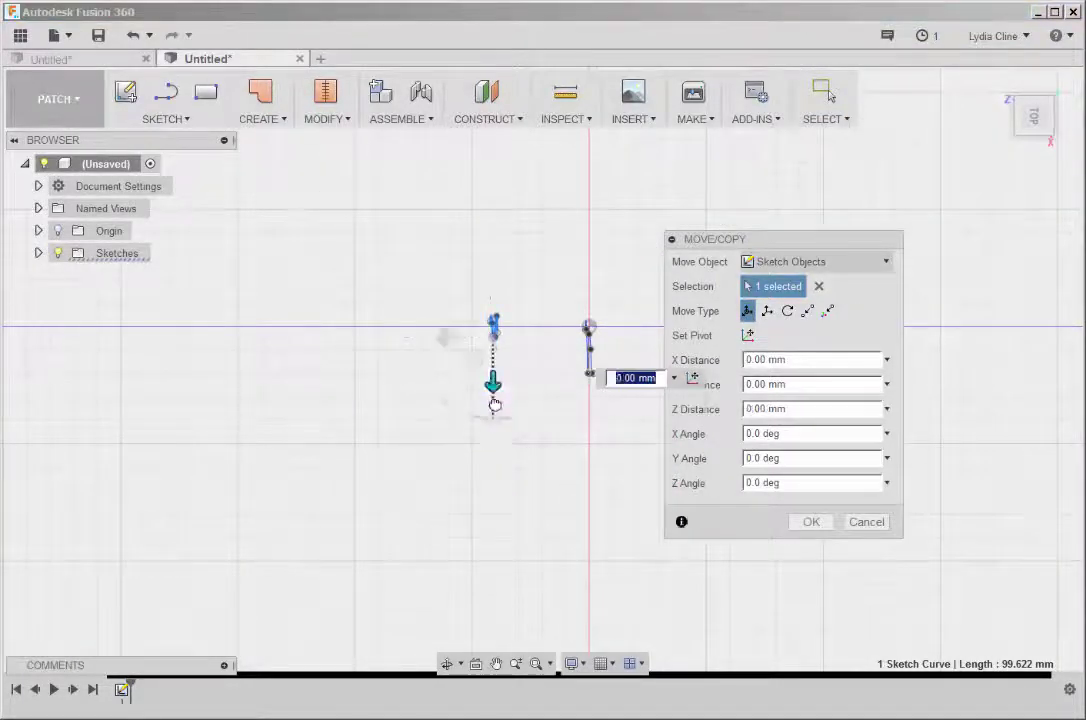
pyautogui.click(811, 522)
# Loft a new surface body between the two splines.
pyautogui.click(1012, 92)
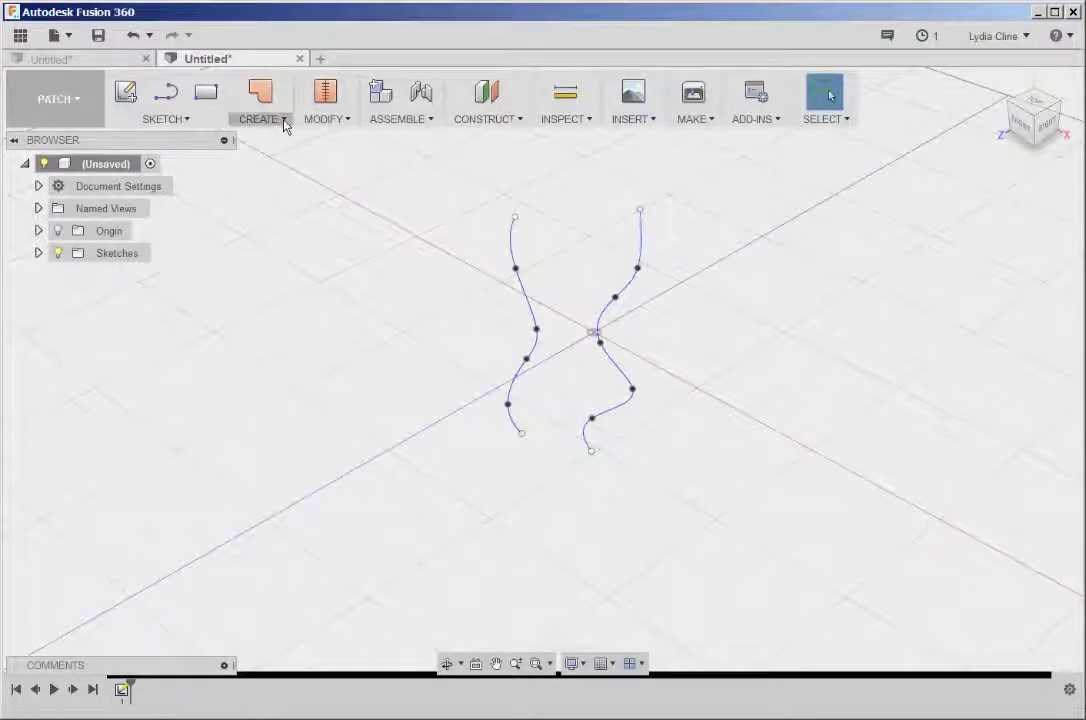
pyautogui.click(283, 120)
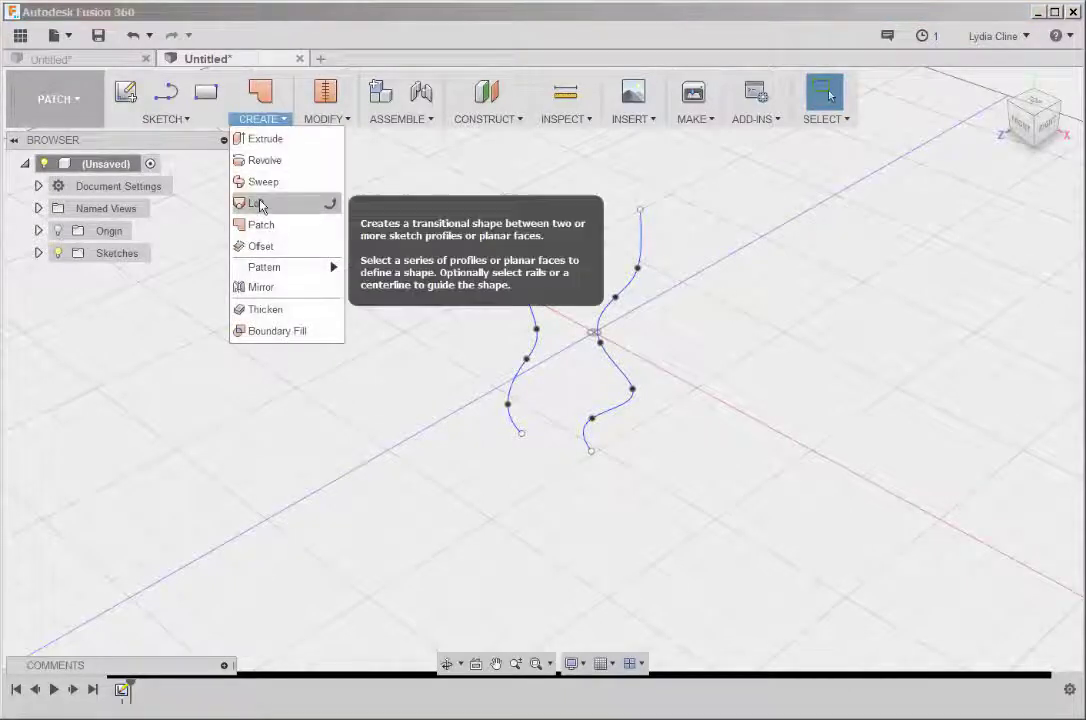
pyautogui.click(258, 204)
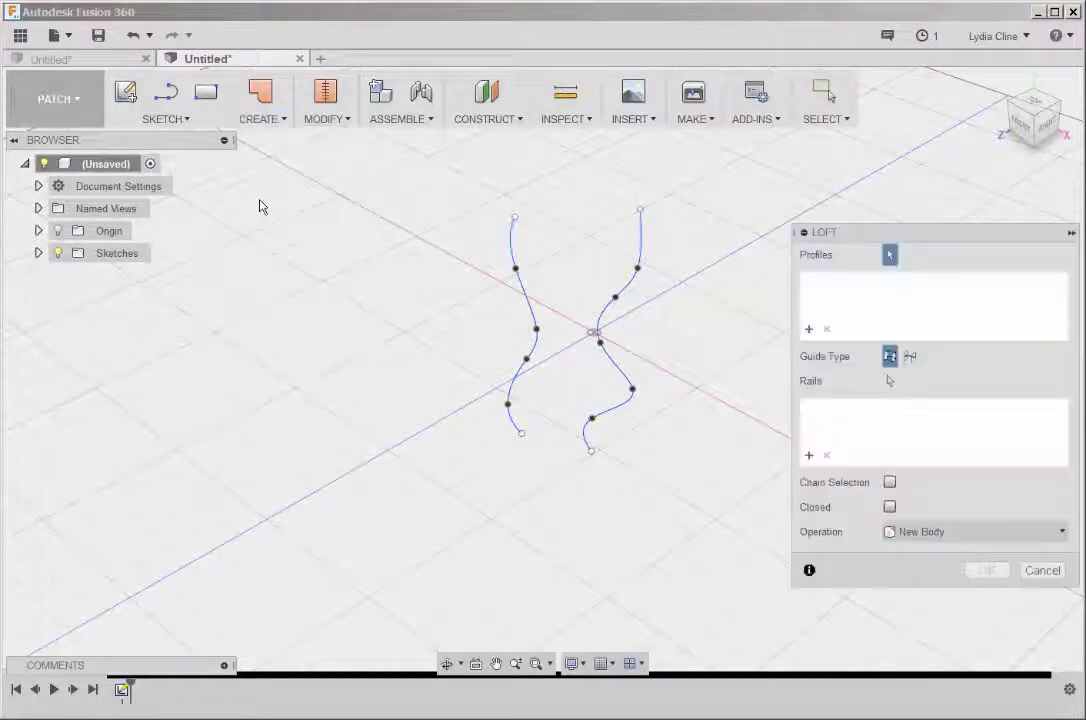
pyautogui.click(631, 290)
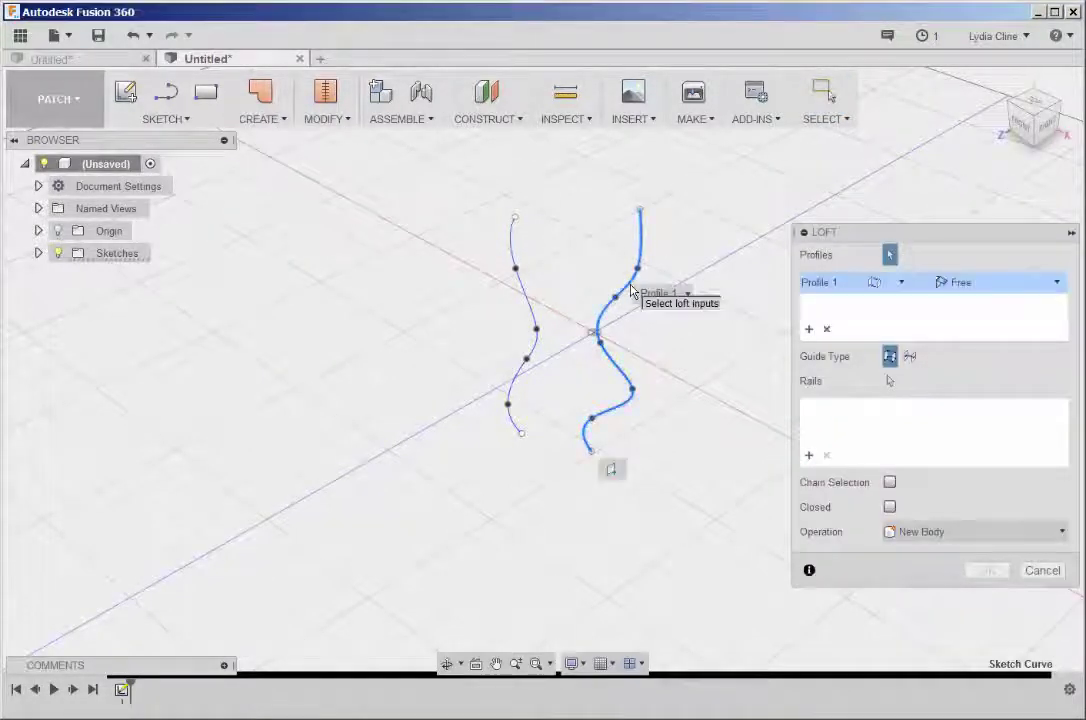
pyautogui.click(525, 300)
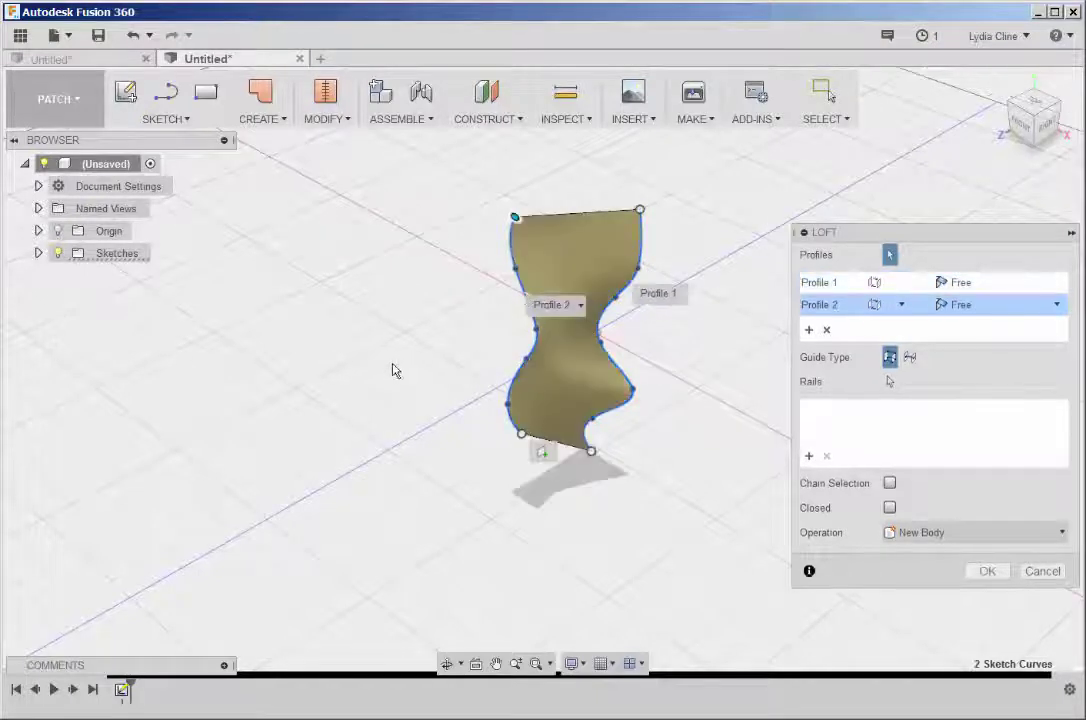
pyautogui.click(986, 571)
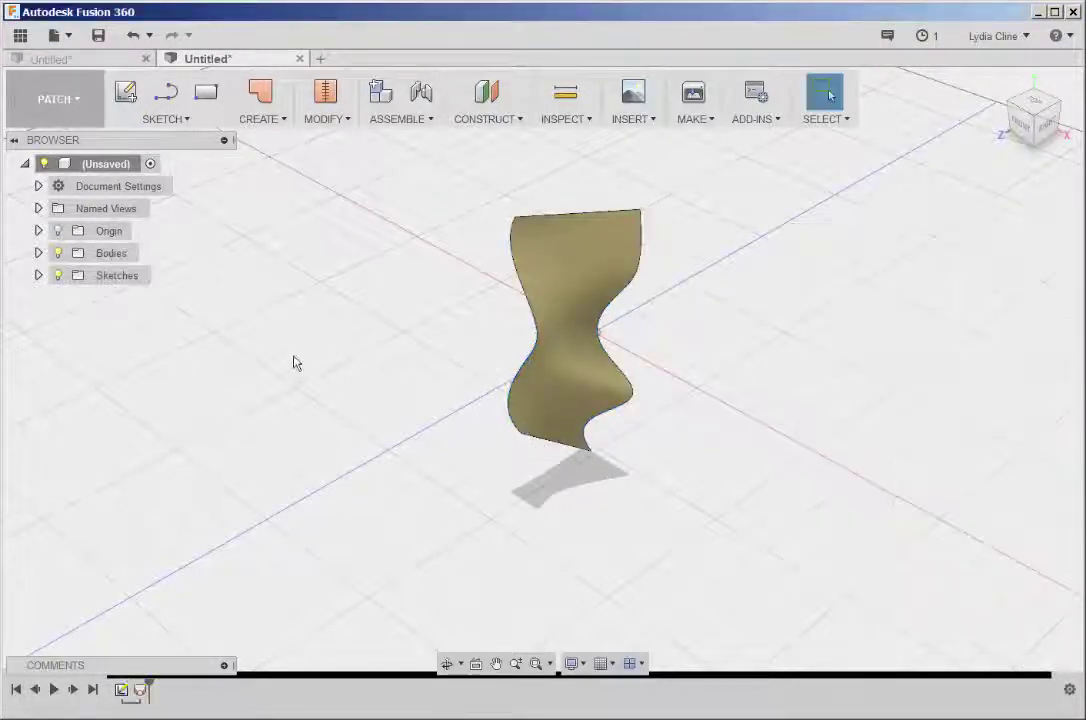
# Create a copy of the lofted surface, rotated and moved 30 mm so that it crosses the original.
pyautogui.keyDown('shift'); pyautogui.moveTo(360, 354); pyautogui.dragTo(461, 167, button='middle'); pyautogui.keyUp('shift')
pyautogui.press('Escape')
pyautogui.moveTo(461, 160); pyautogui.dragTo(737, 548)
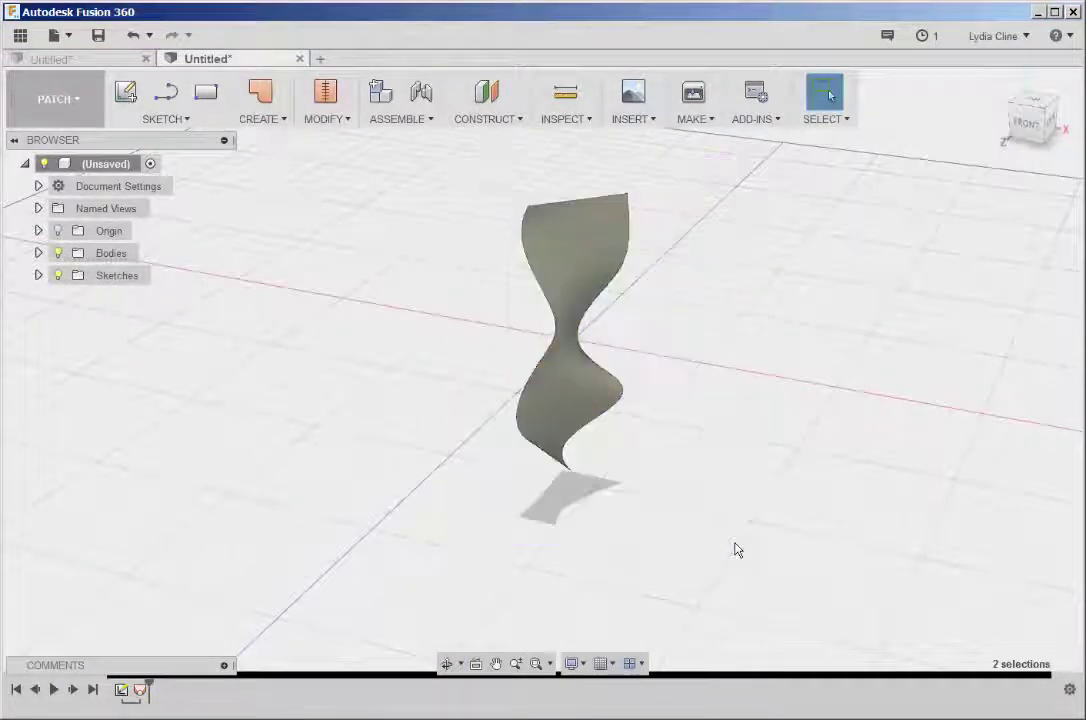
pyautogui.rightClick(563, 247)
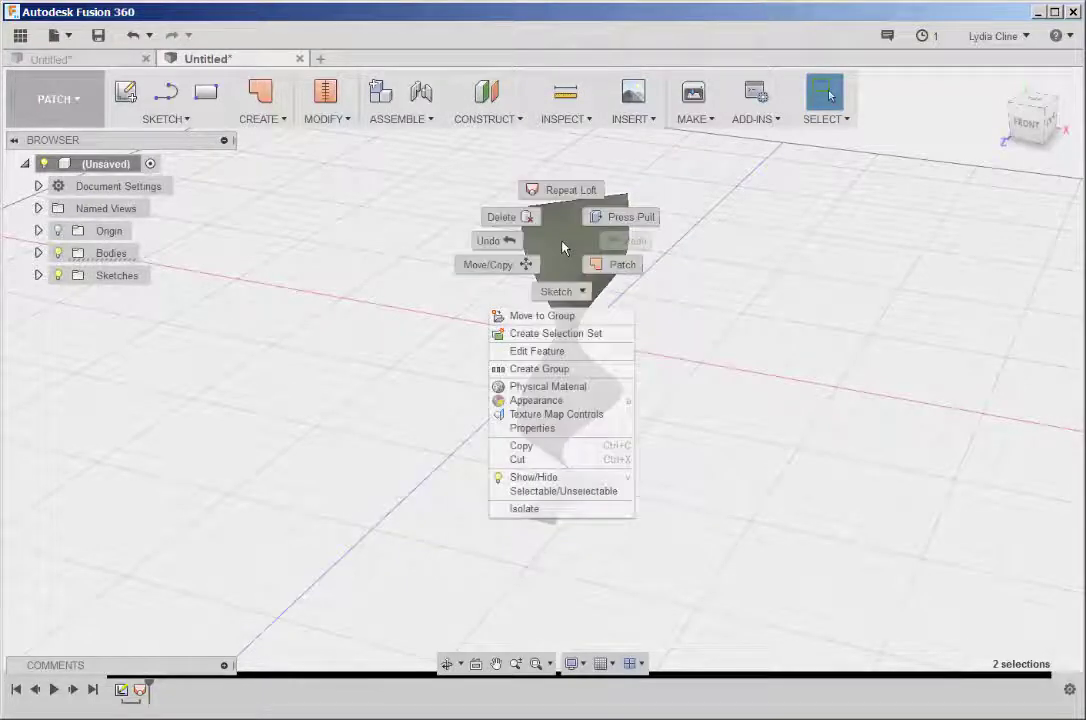
pyautogui.click(518, 272)
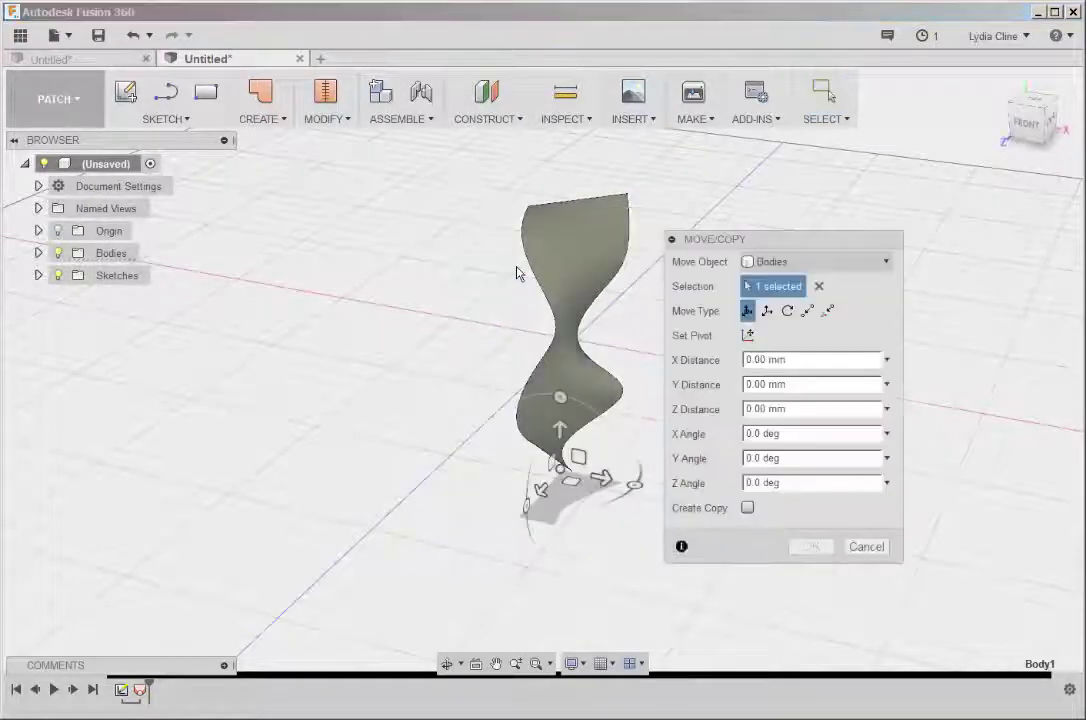
pyautogui.click(747, 508)
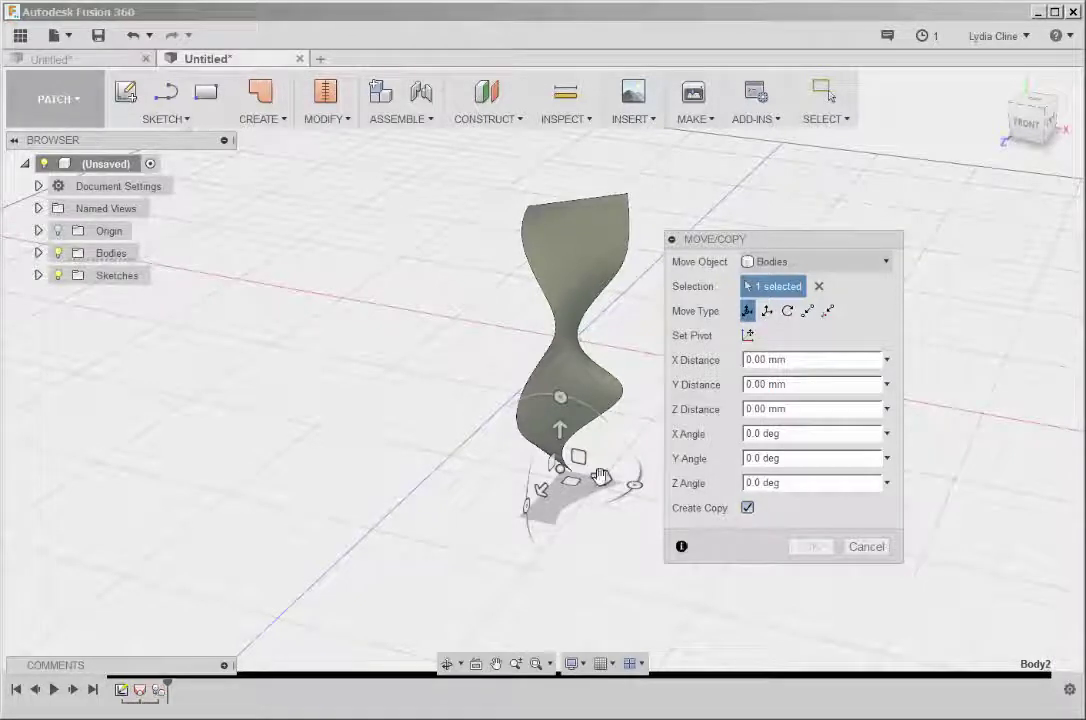
pyautogui.moveTo(604, 478); pyautogui.dragTo(562, 504)
pyautogui.click(1038, 104)
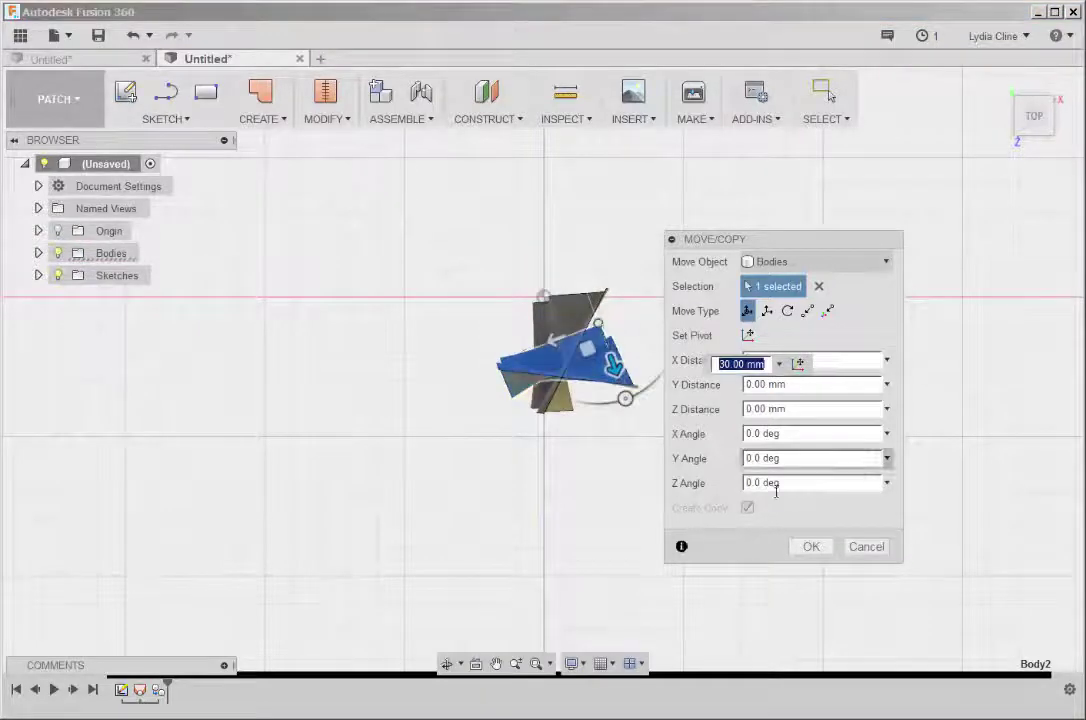
pyautogui.press('Return')
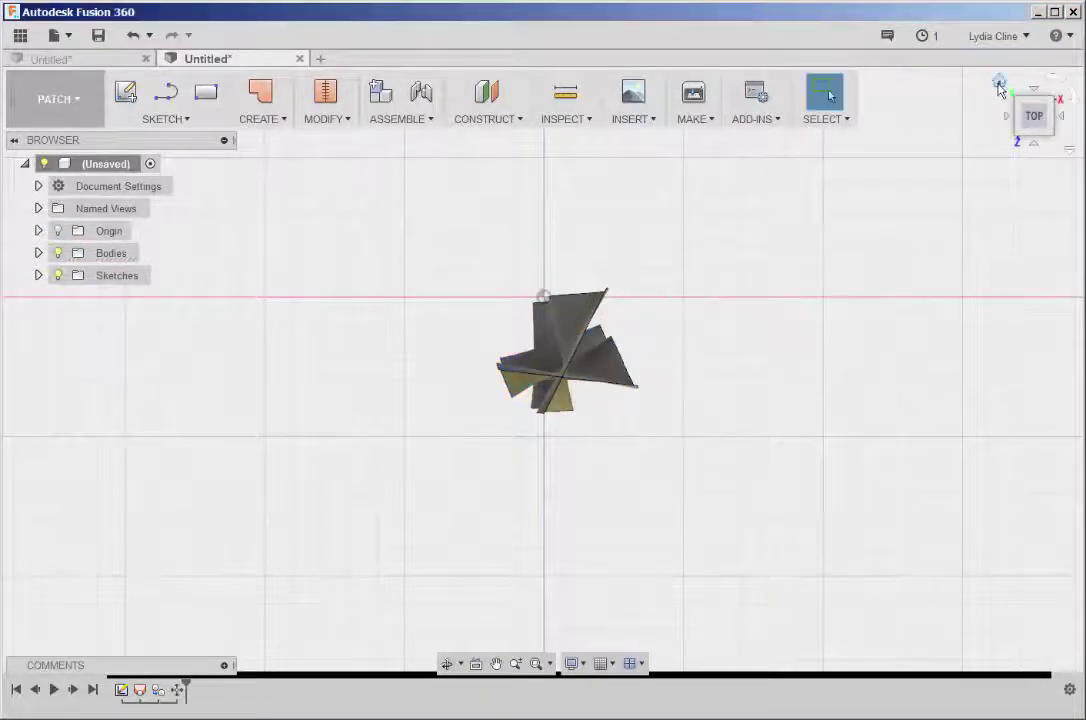
# Trim away the part of the copied surface in front of the original, using the original loft as the cutting tool.
pyautogui.click(1006, 88)
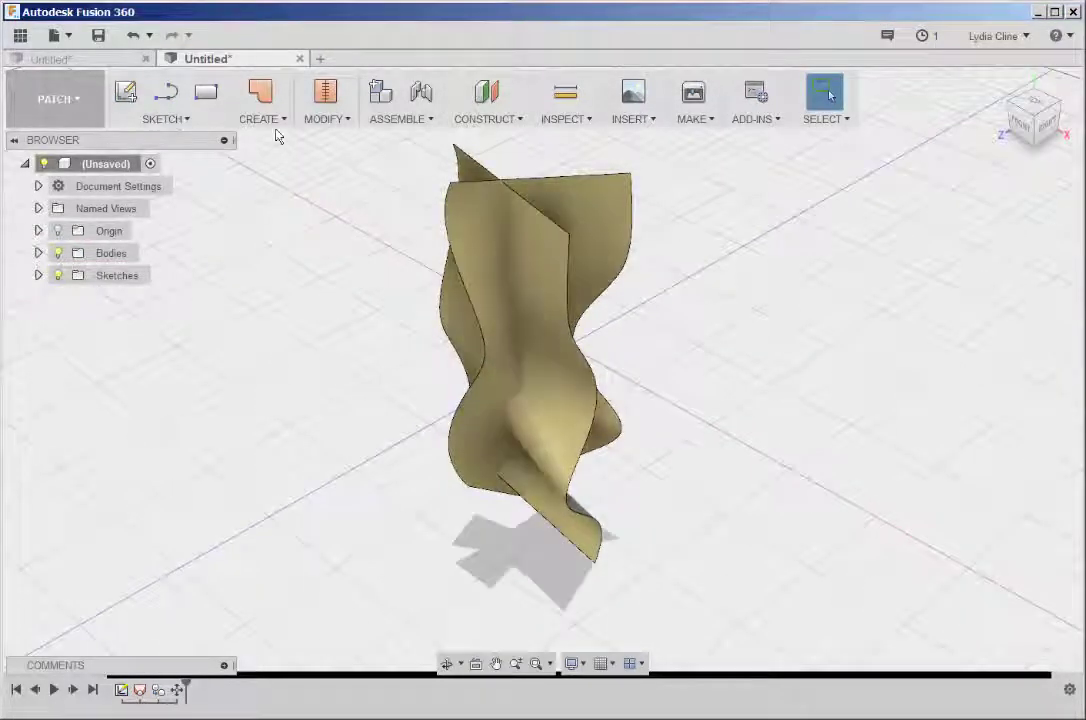
pyautogui.click(347, 120)
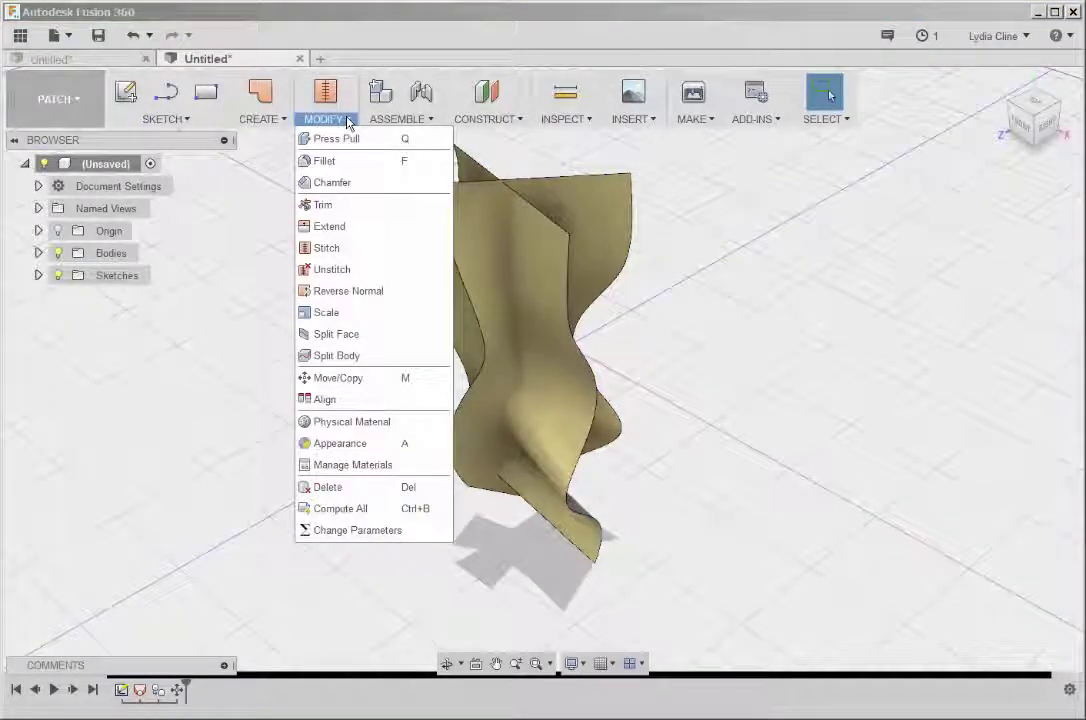
pyautogui.click(330, 208)
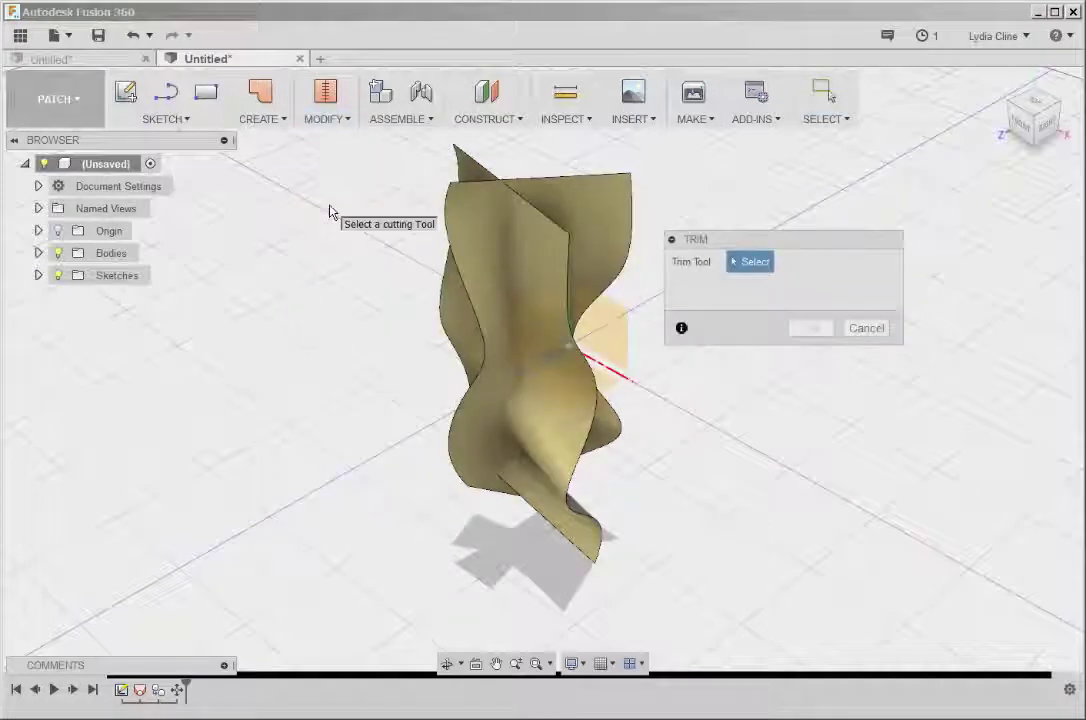
pyautogui.click(470, 237)
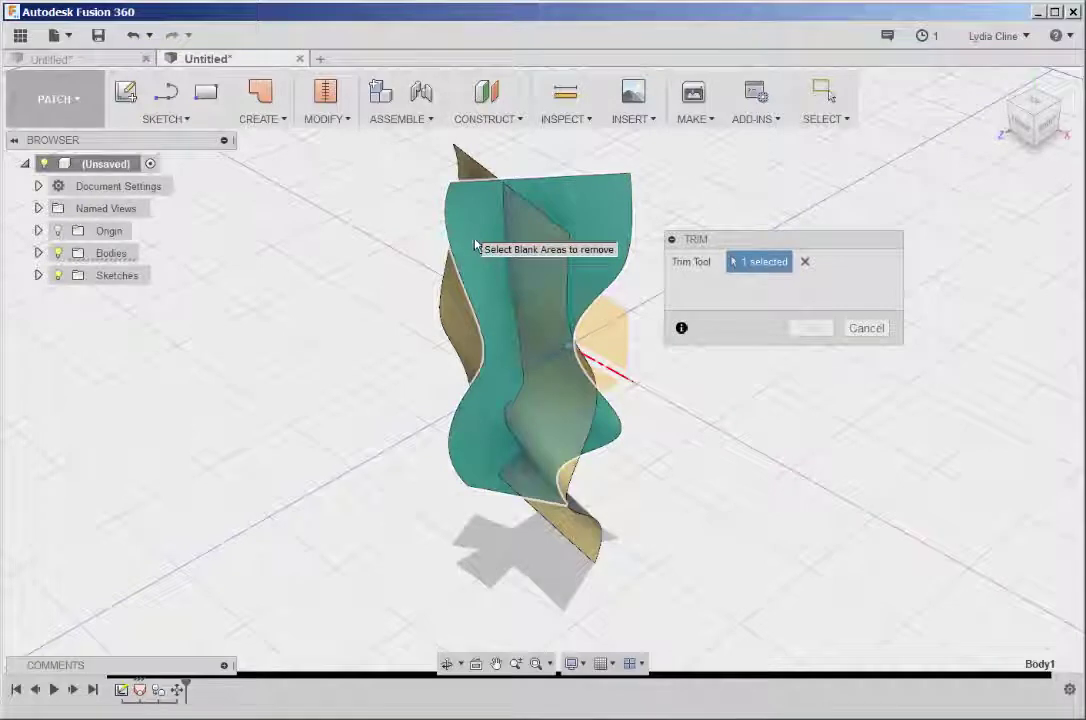
pyautogui.click(538, 285)
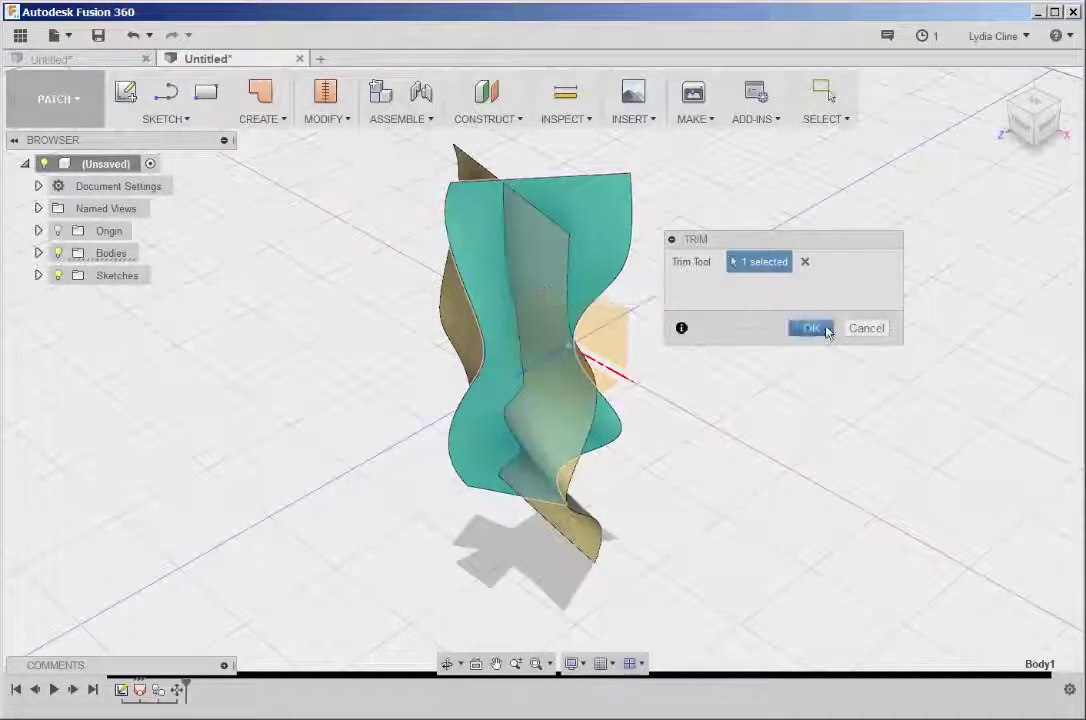
pyautogui.click(822, 330)
pyautogui.keyDown('shift'); pyautogui.moveTo(343, 390); pyautogui.dragTo(478, 324, button='middle'); pyautogui.keyUp('shift')
pyautogui.scroll(4, 478, 324)
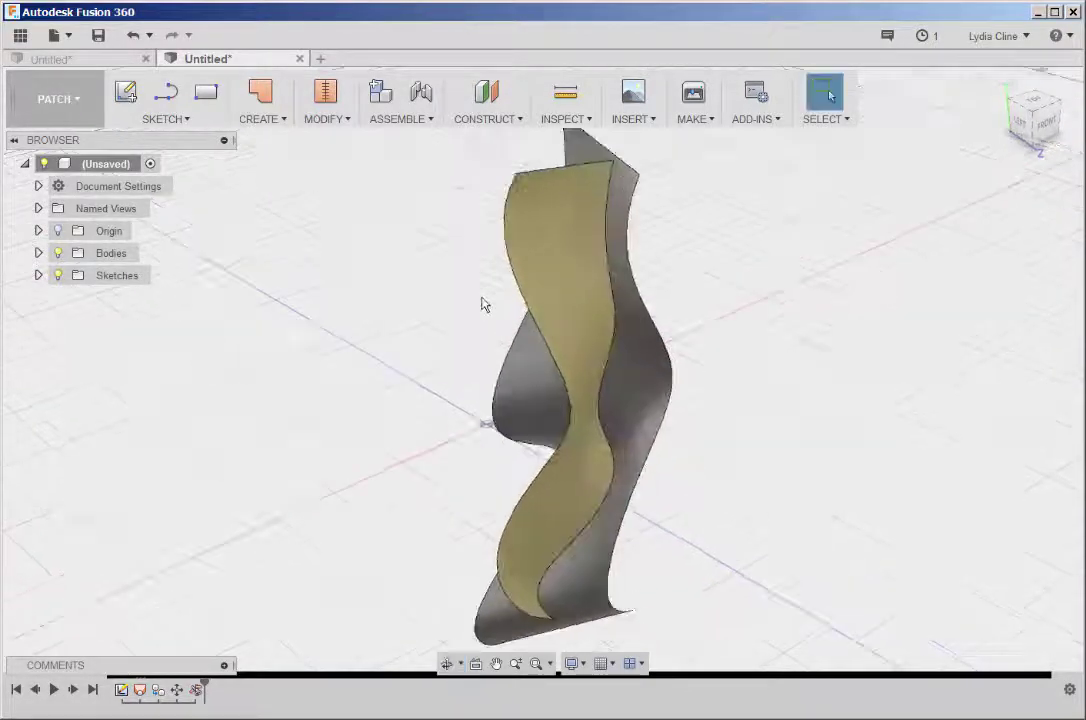
# Extend the outer curved edge of the trimmed copied surface by 50 mm, using the Natural extend type.
pyautogui.click(338, 120)
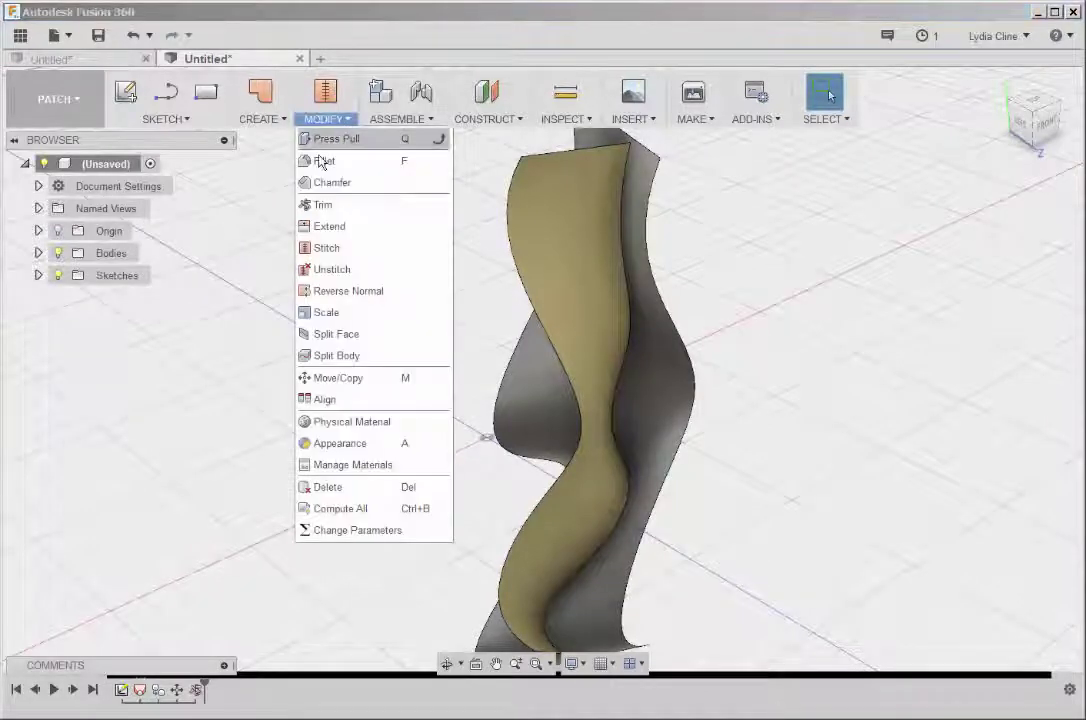
pyautogui.click(332, 228)
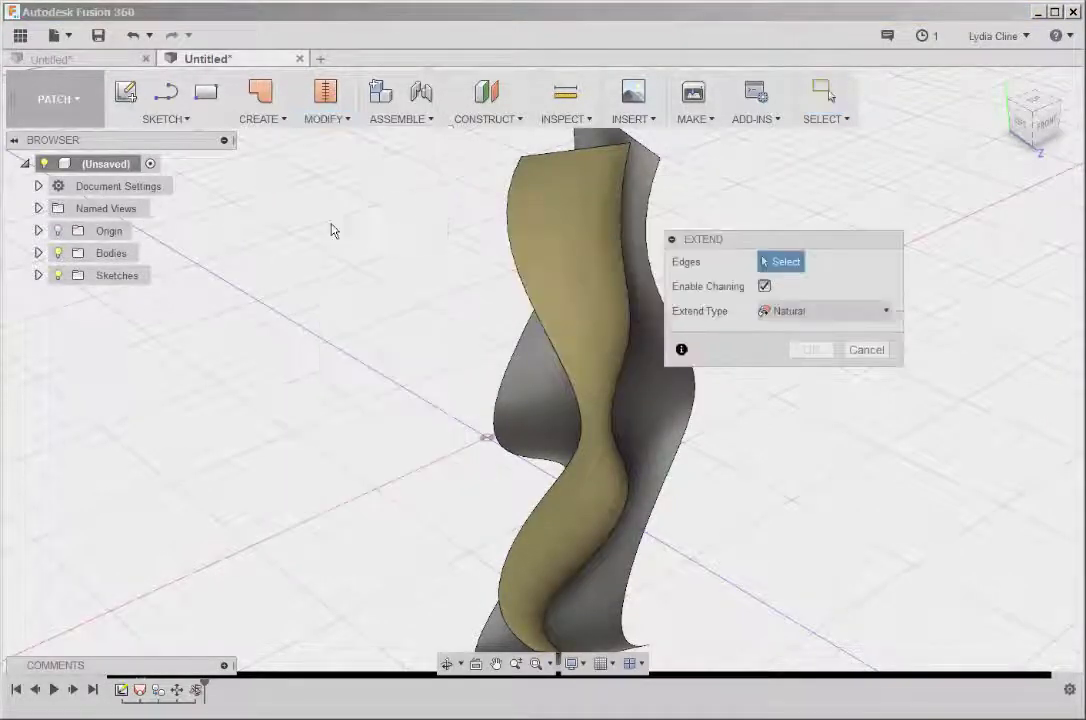
pyautogui.click(505, 260)
pyautogui.scroll(-3, 452, 262)
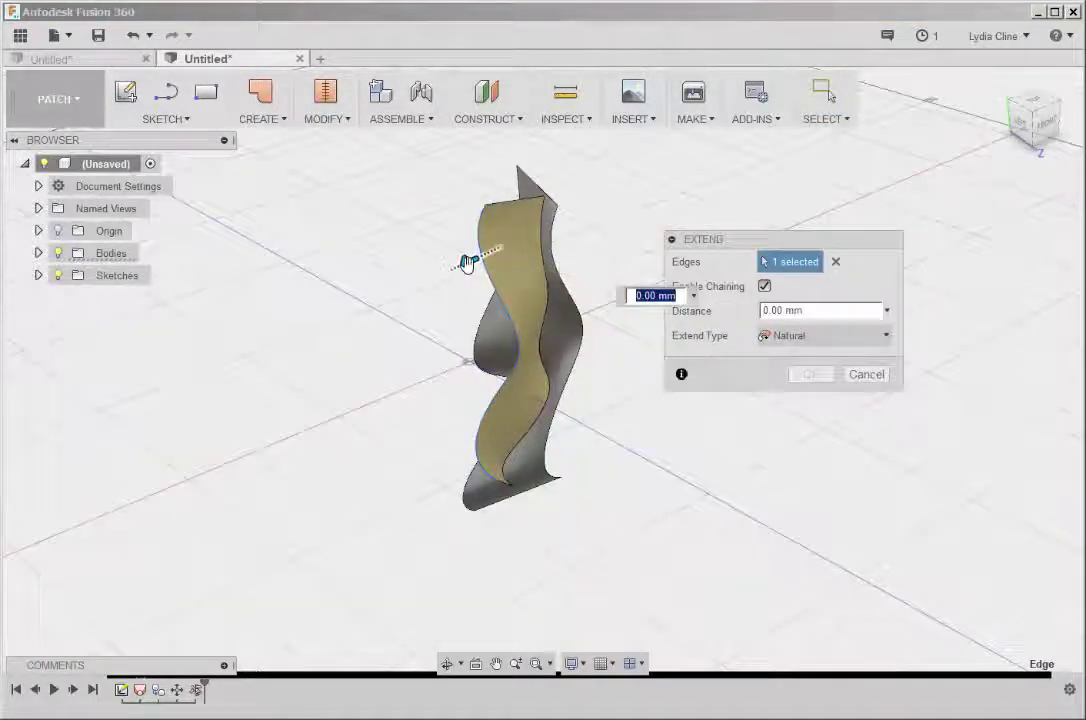
pyautogui.moveTo(467, 262); pyautogui.dragTo(308, 337)
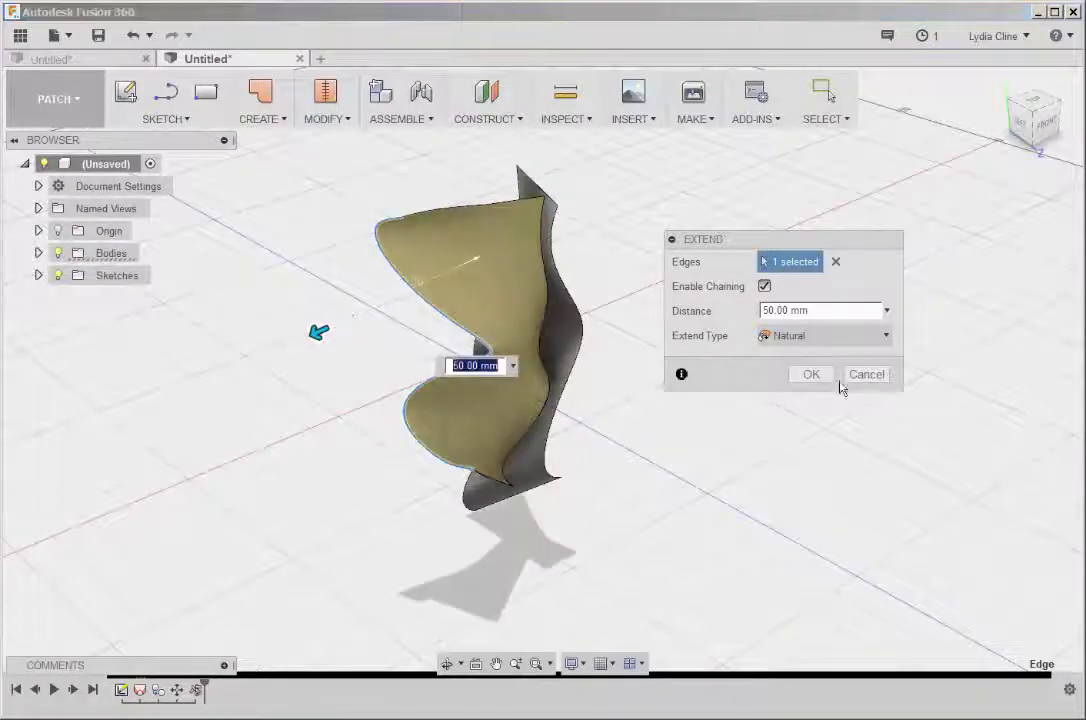
pyautogui.click(811, 374)
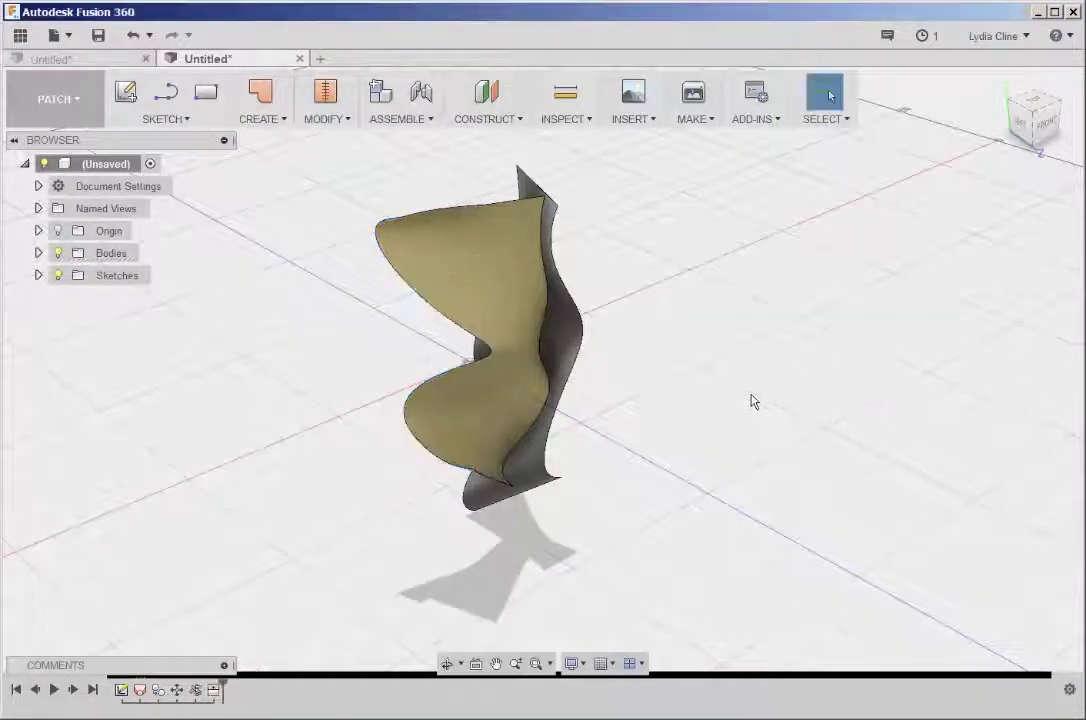
# Thicken both surfaces by 5 mm on one side as a new body.
pyautogui.keyDown('shift'); pyautogui.moveTo(752, 400); pyautogui.dragTo(745, 391, button='middle'); pyautogui.keyUp('shift')
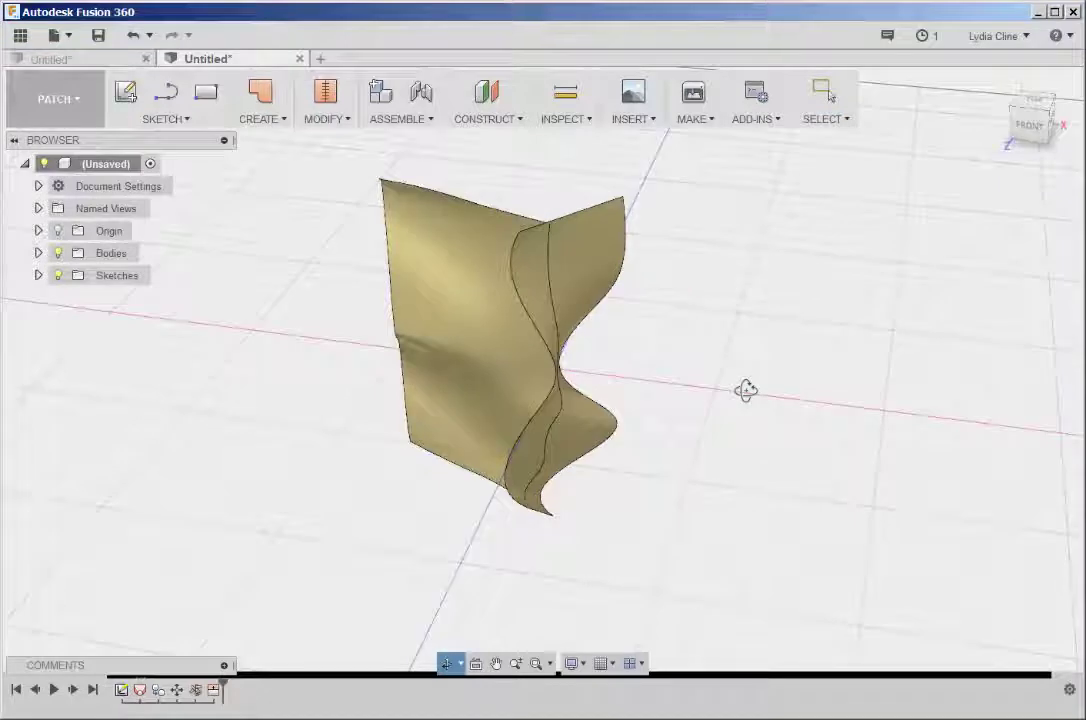
pyautogui.click(280, 119)
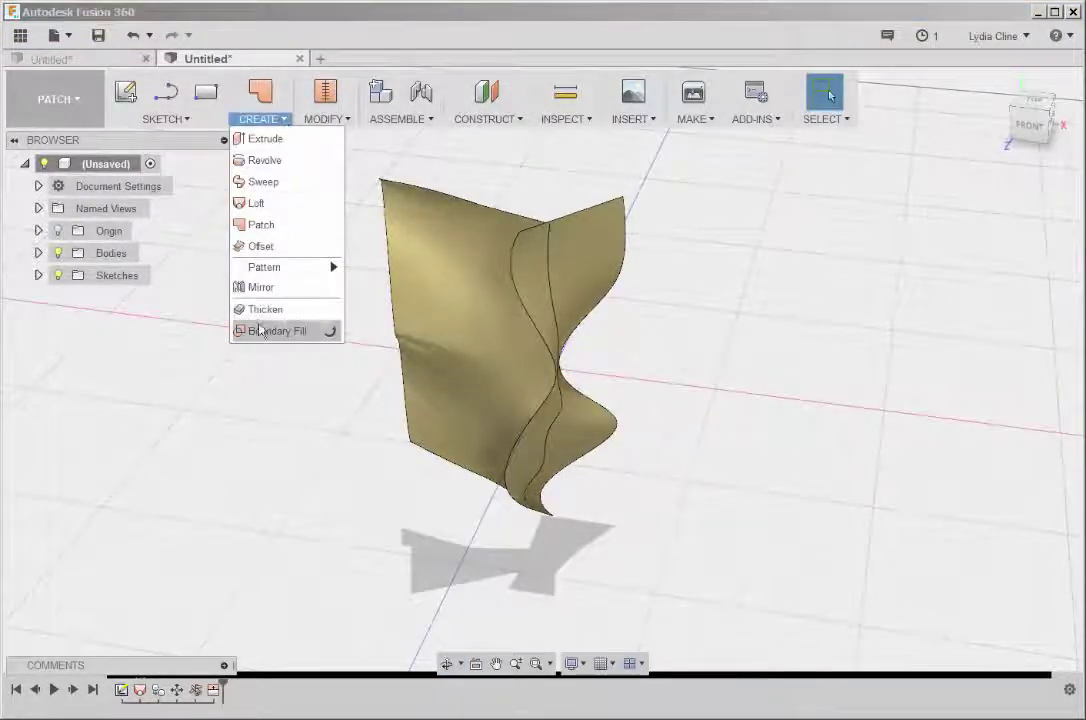
pyautogui.click(258, 309)
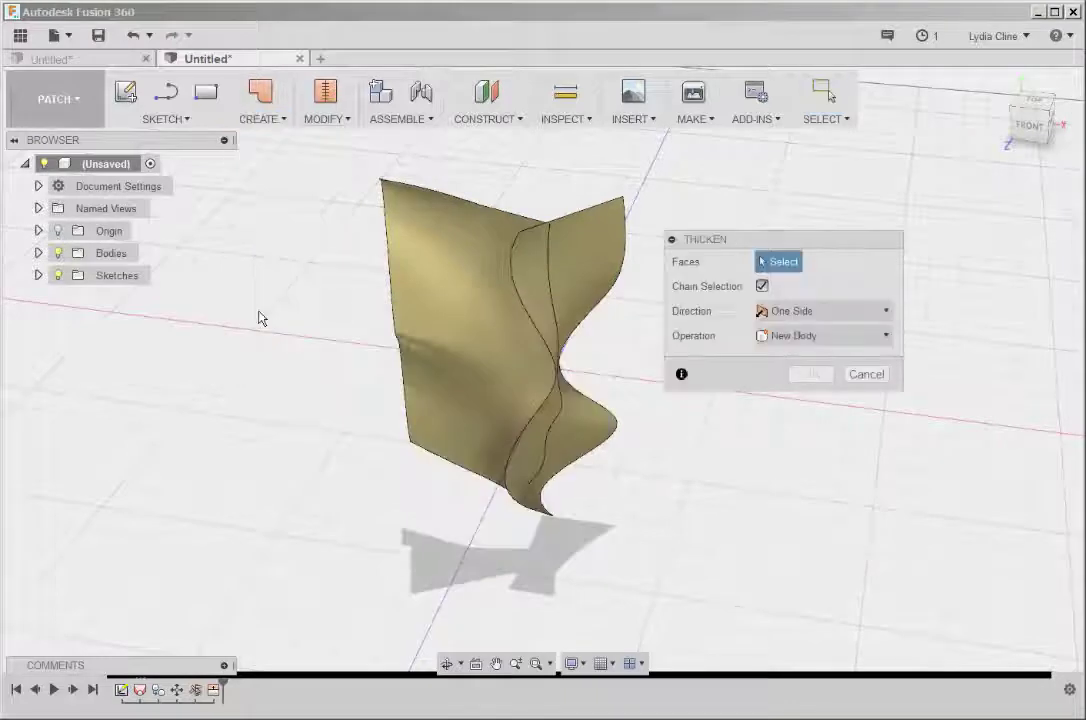
pyautogui.click(440, 266)
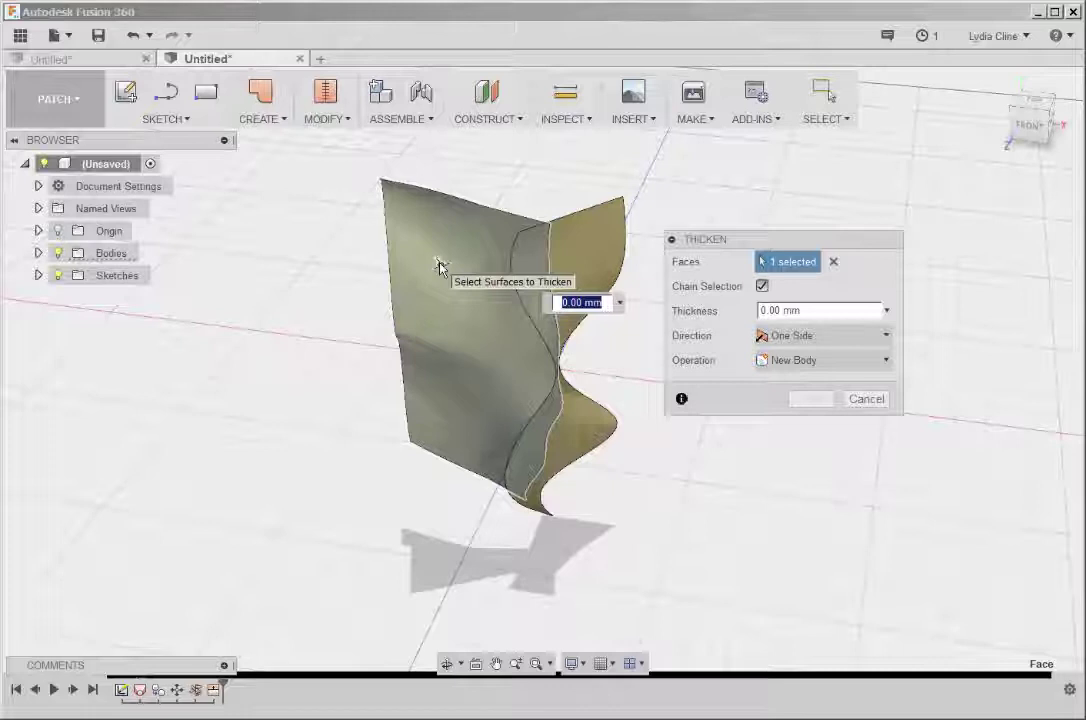
pyautogui.click(583, 248)
pyautogui.scroll(3, 583, 248)
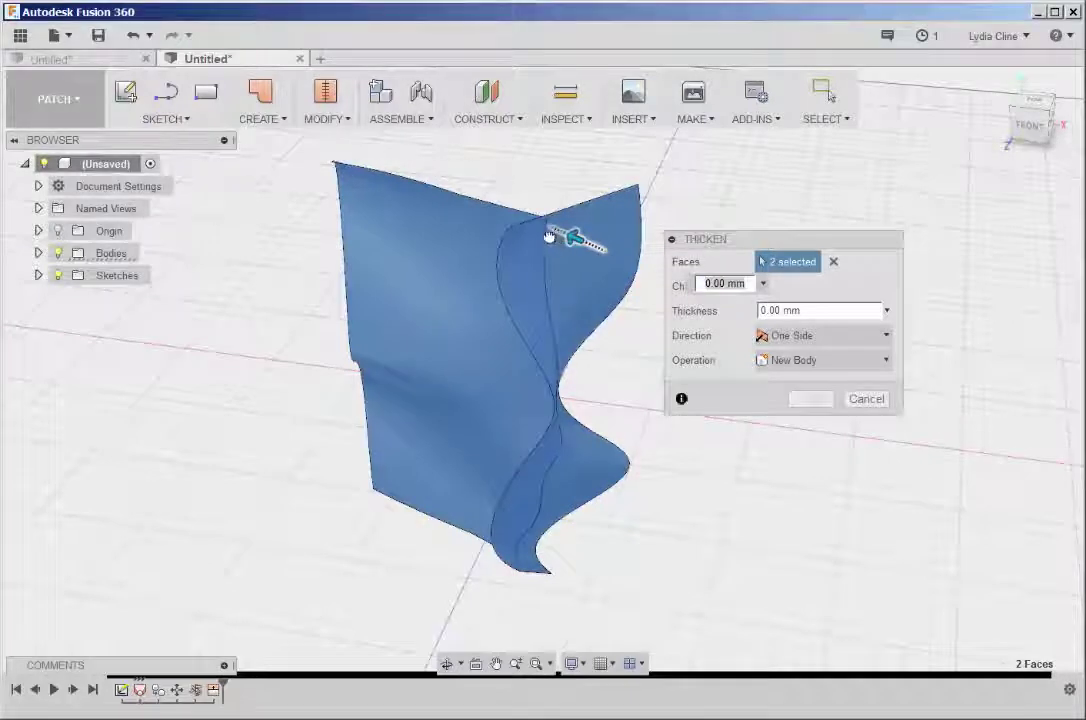
pyautogui.write('5')
pyautogui.press('Return')
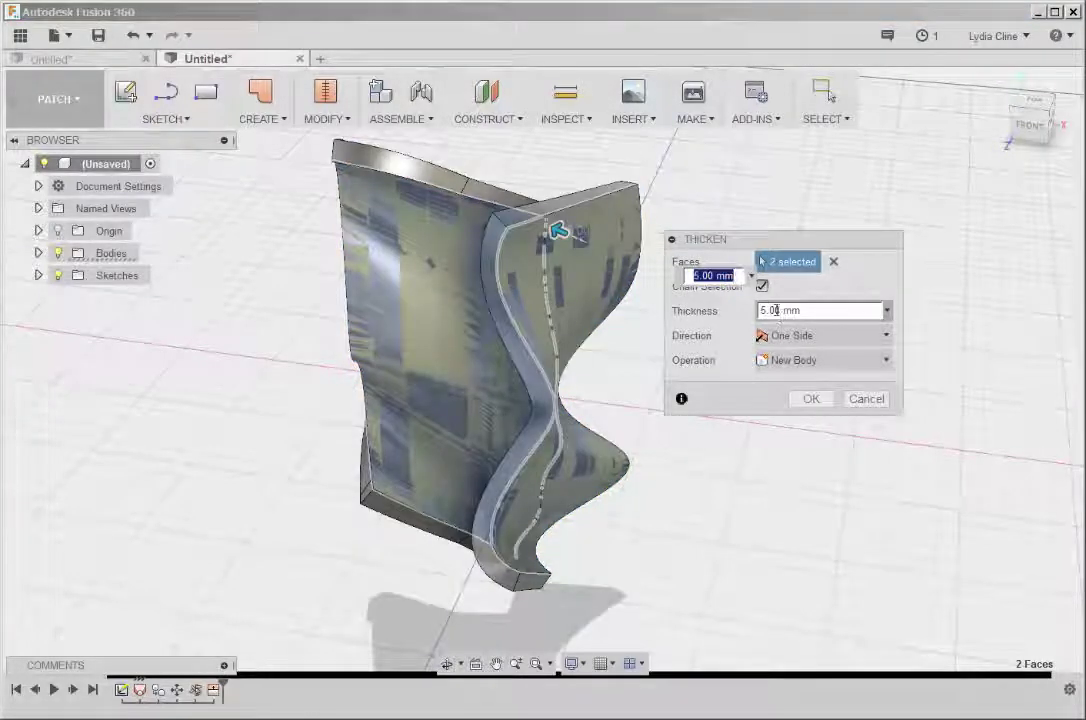
pyautogui.click(816, 400)
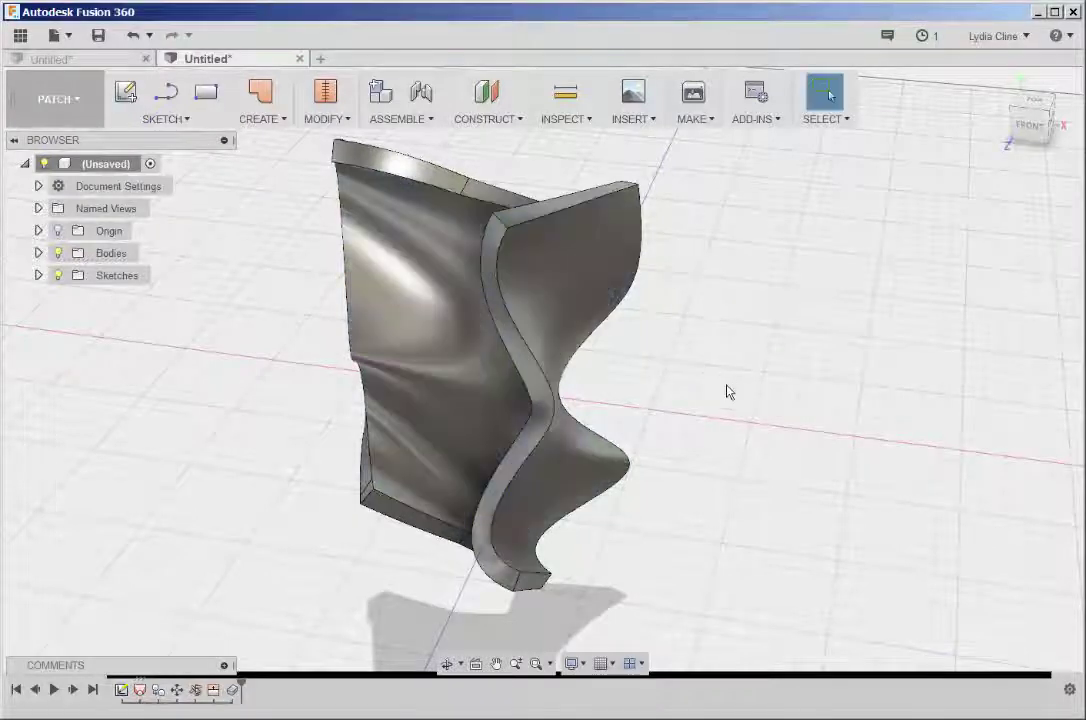
pyautogui.keyDown('shift'); pyautogui.moveTo(728, 404); pyautogui.dragTo(369, 406, button='middle'); pyautogui.keyUp('shift')
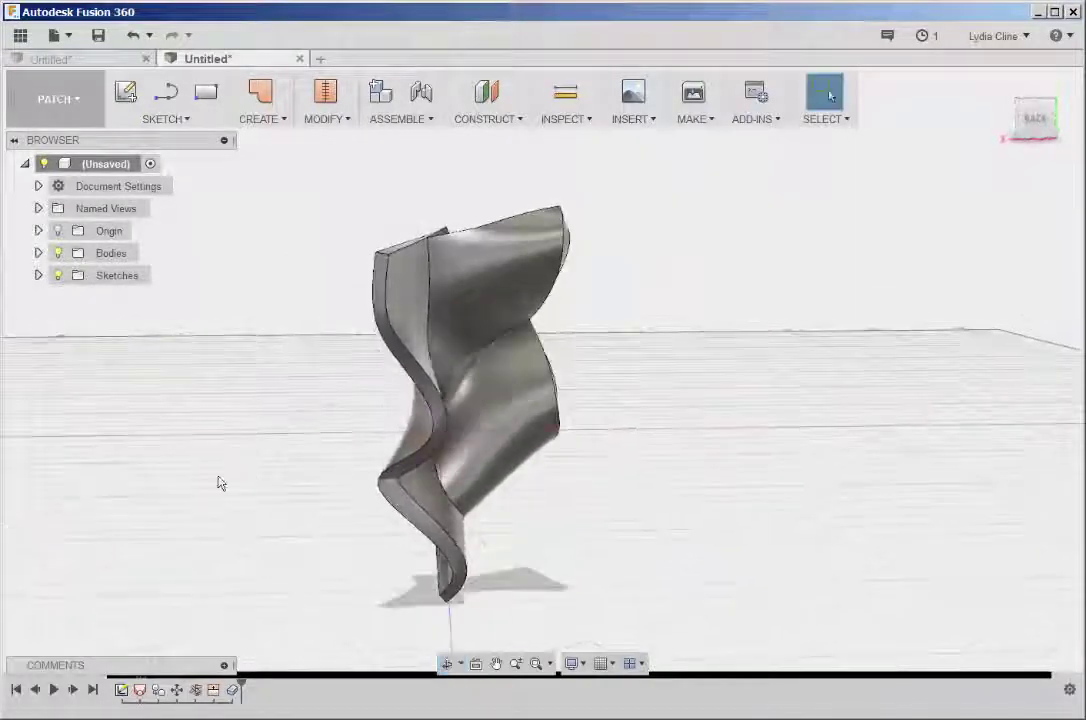